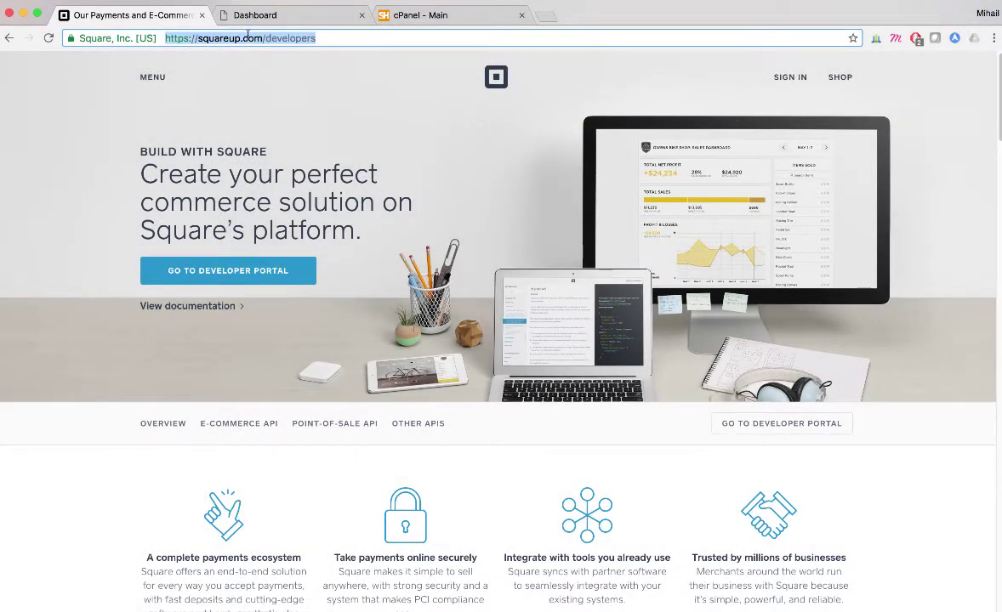
Sign in to Square Dashboard and open Apps > My Apps to reach Build with Square
click(334, 37)
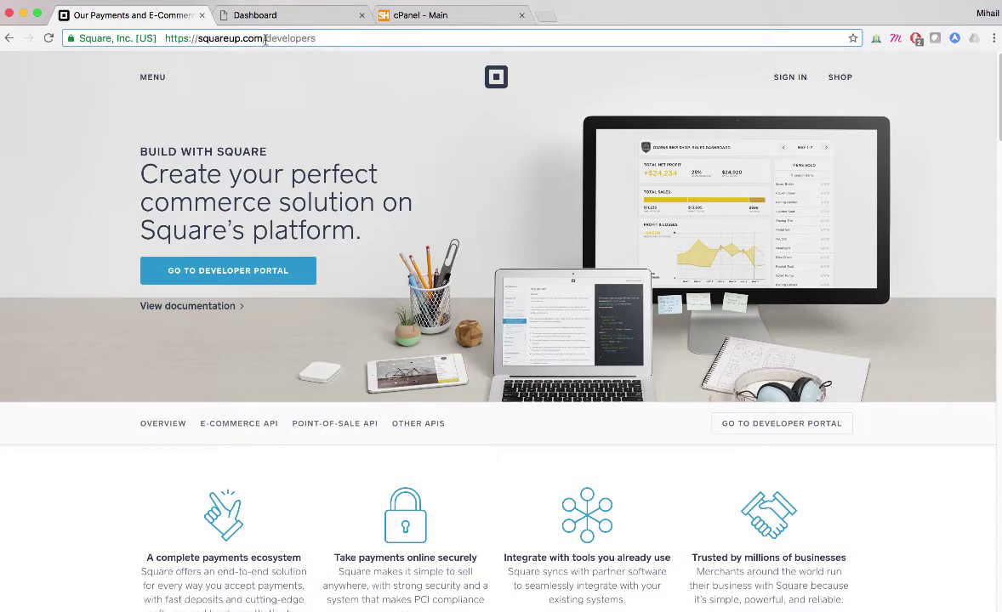
click(790, 77)
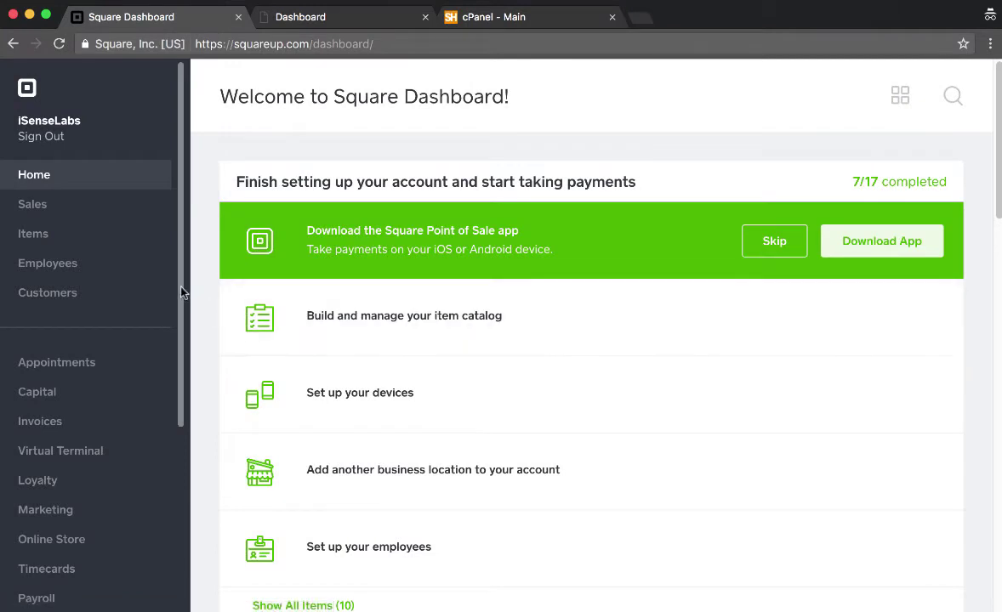
scroll(182, 306, down, 3)
drag(180, 345, 179, 436)
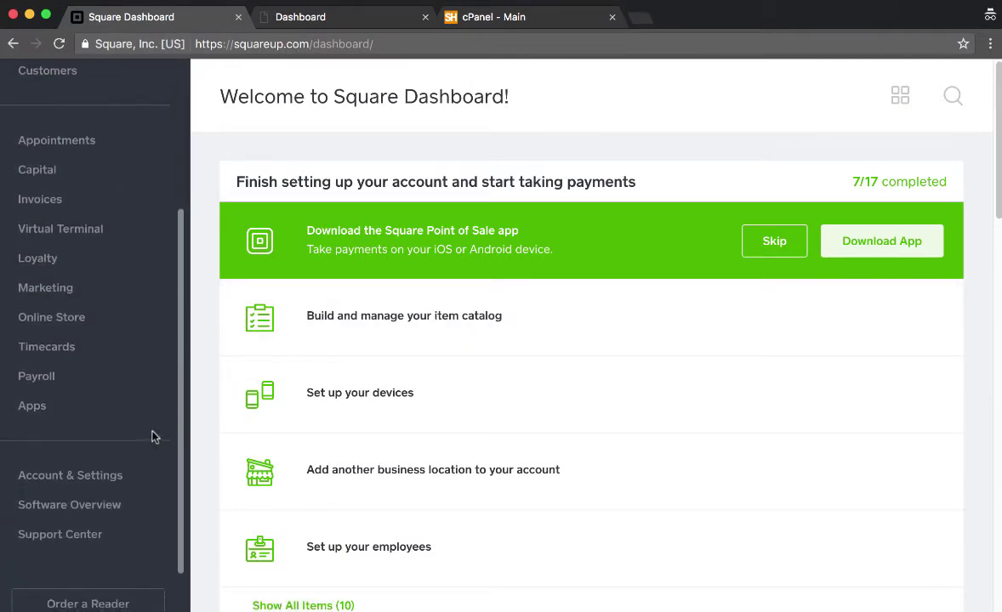
click(34, 407)
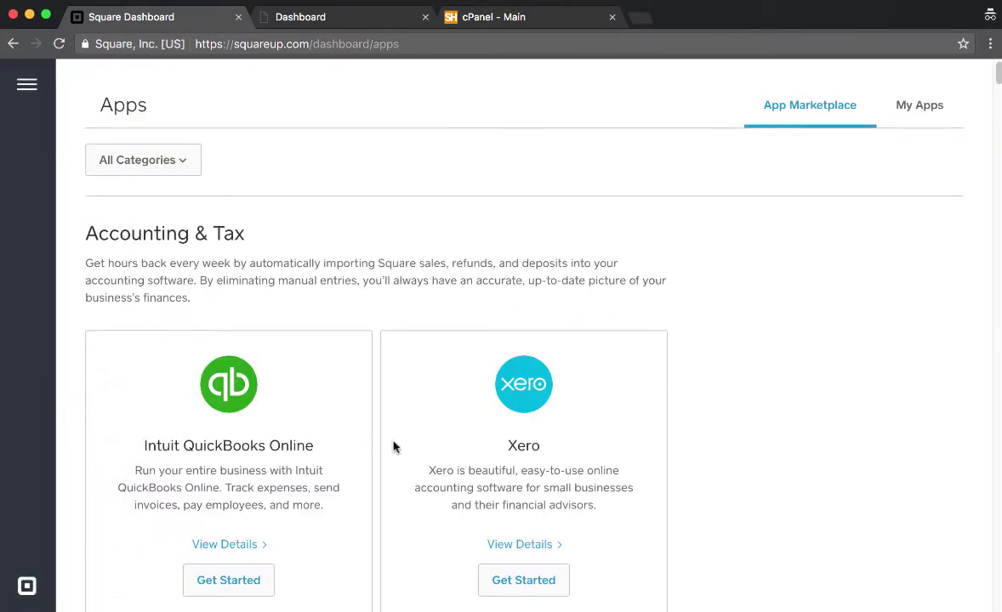
click(917, 111)
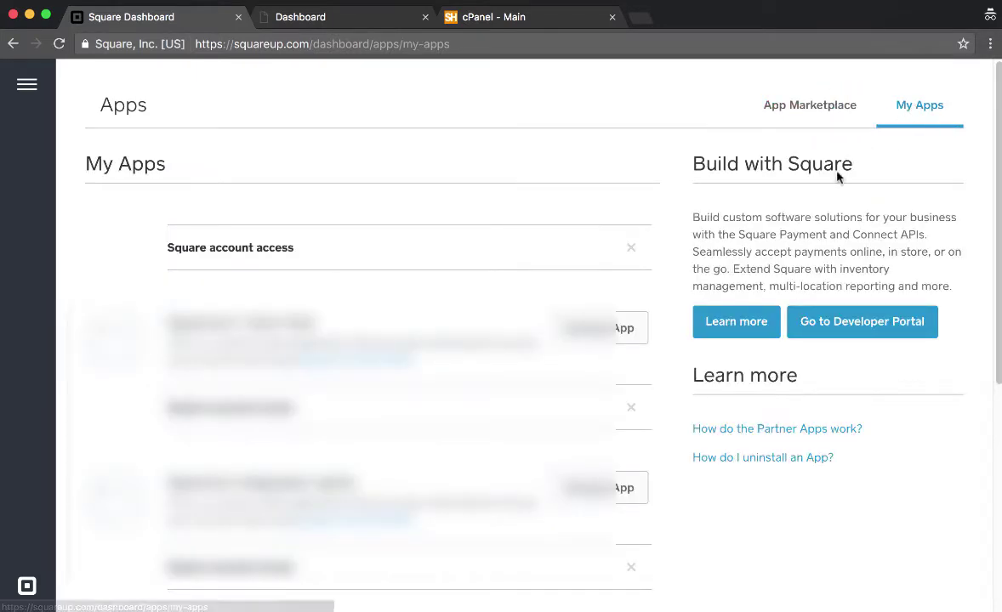
Create a Developer Portal application named 'OpenCart 2.x Demo' and view its OAuth settings
click(830, 323)
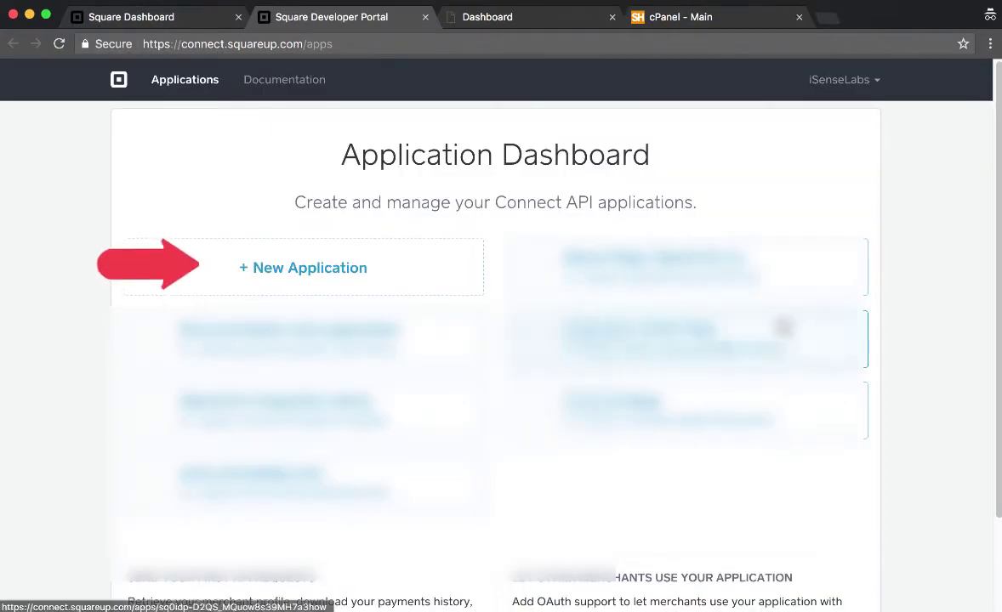
click(327, 266)
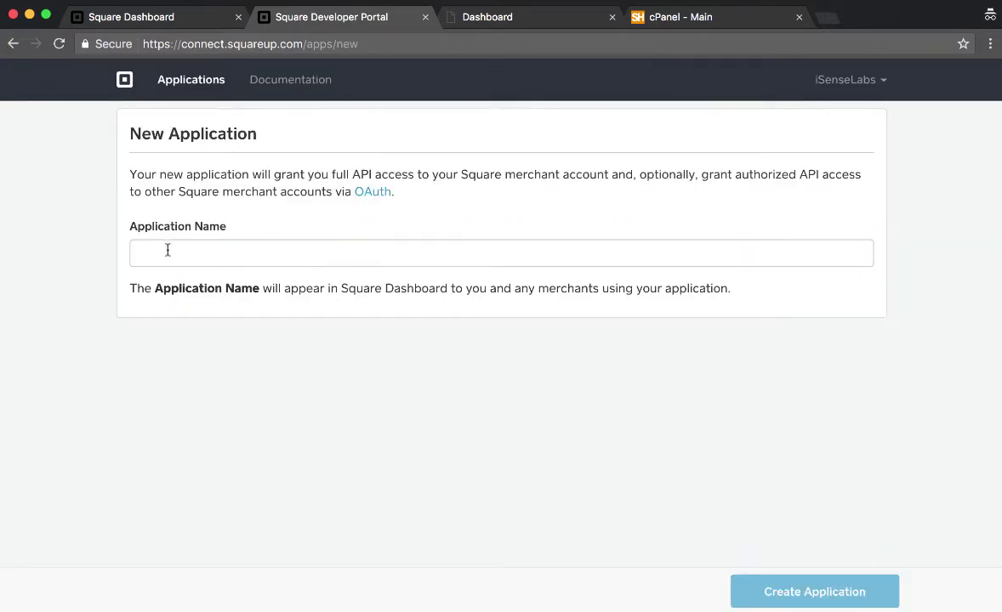
click(141, 251)
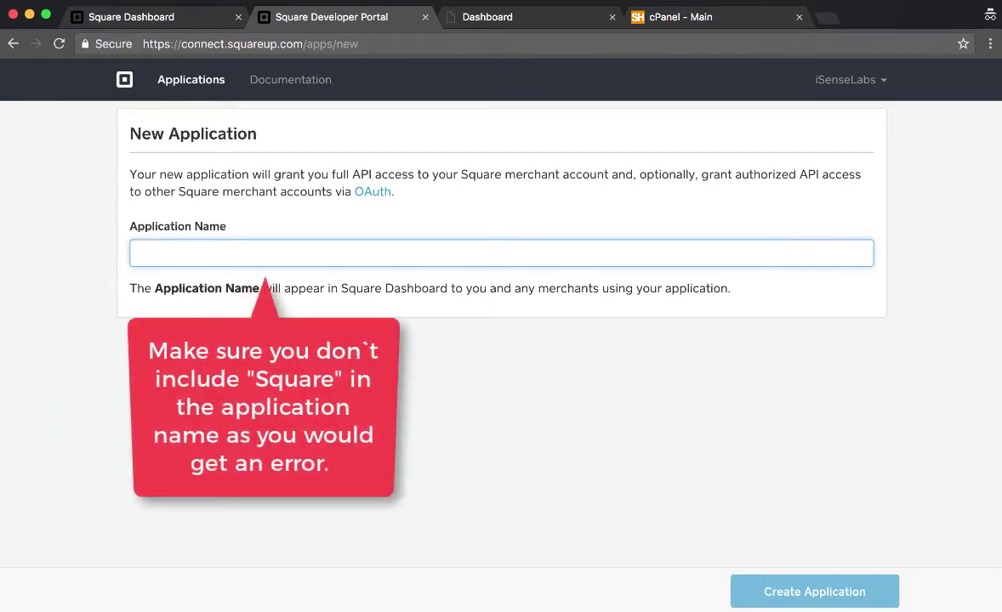
text(OpenCart)
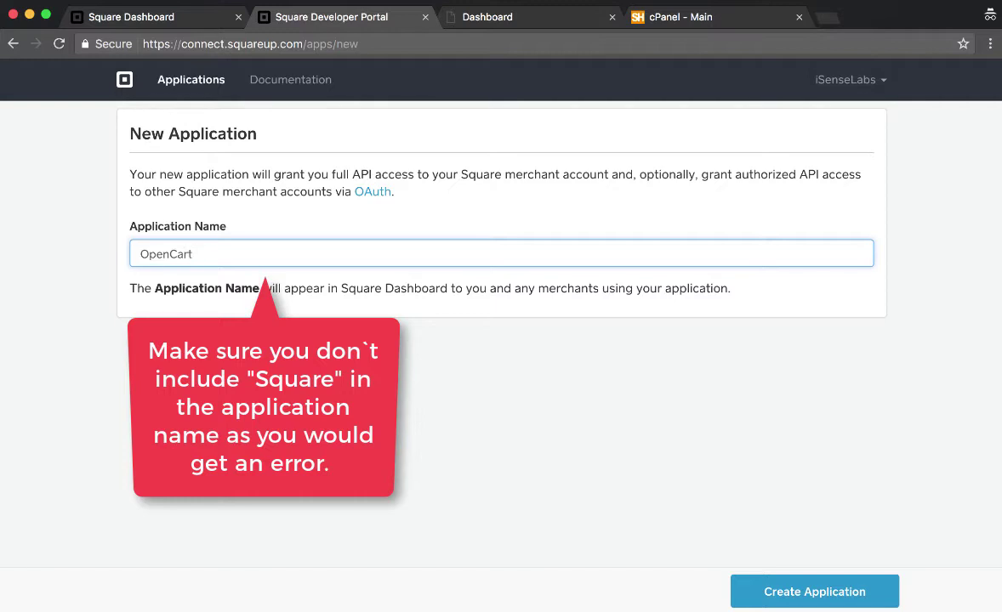
text( 2.)
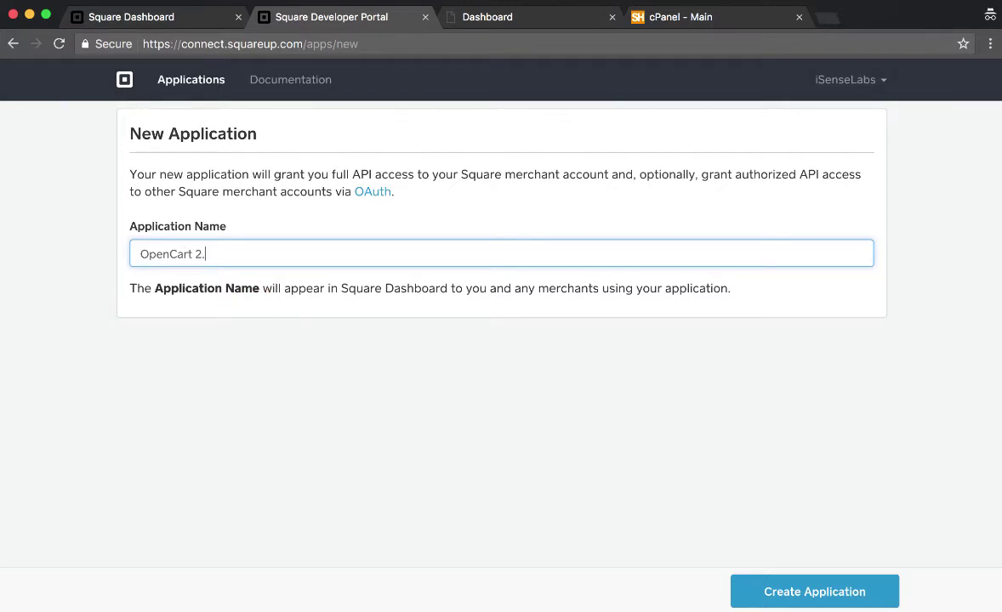
text(x Demo)
click(829, 592)
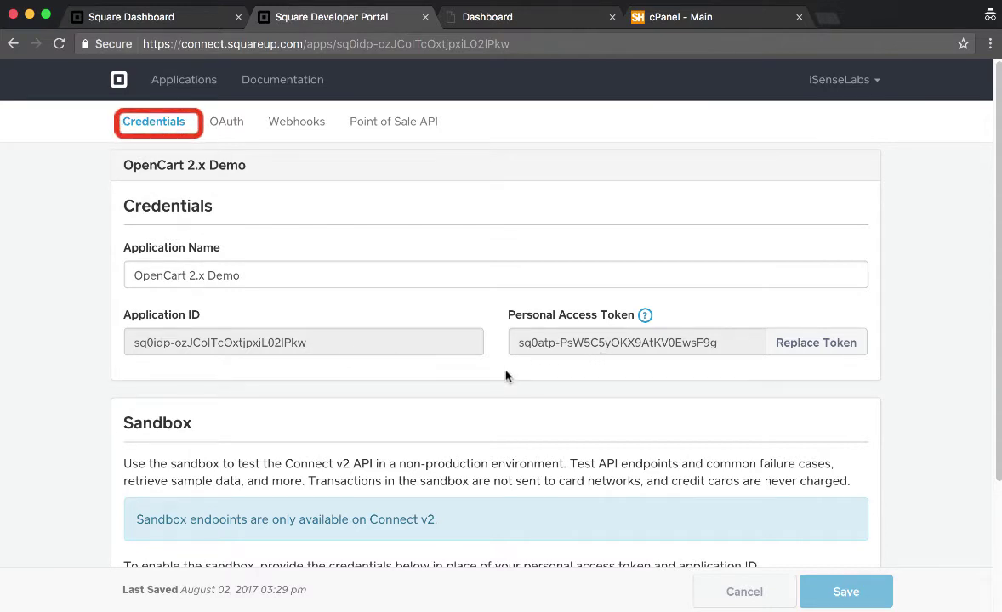
click(223, 125)
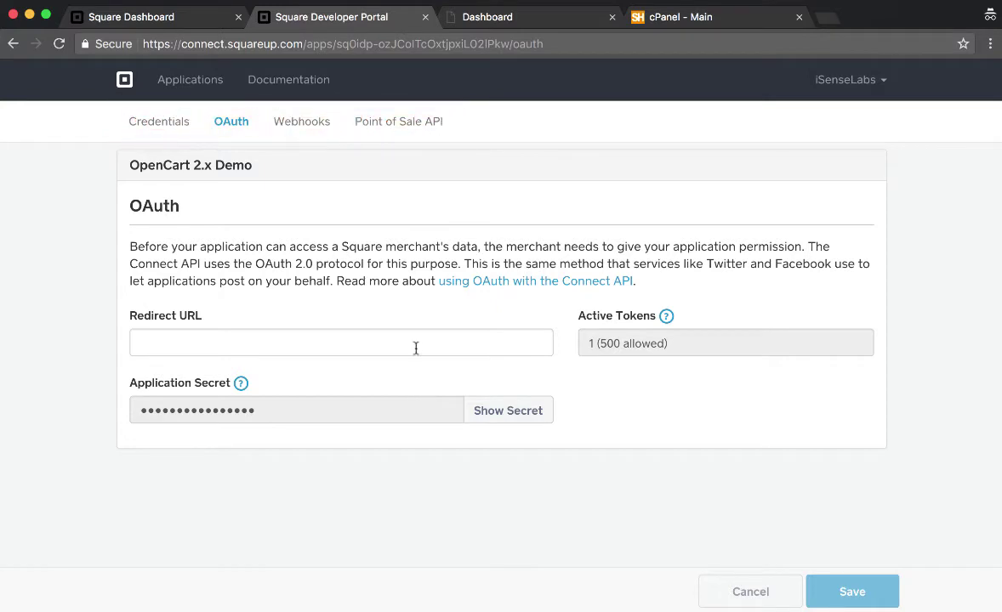
click(518, 25)
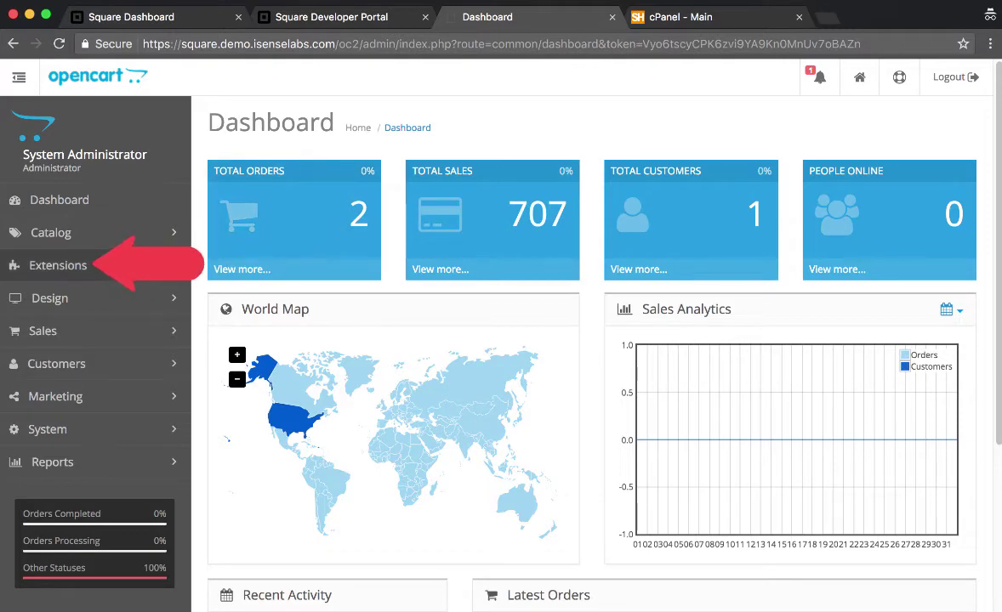
Install the Square extension from the Payments extension list and open its Edit Square page
click(57, 266)
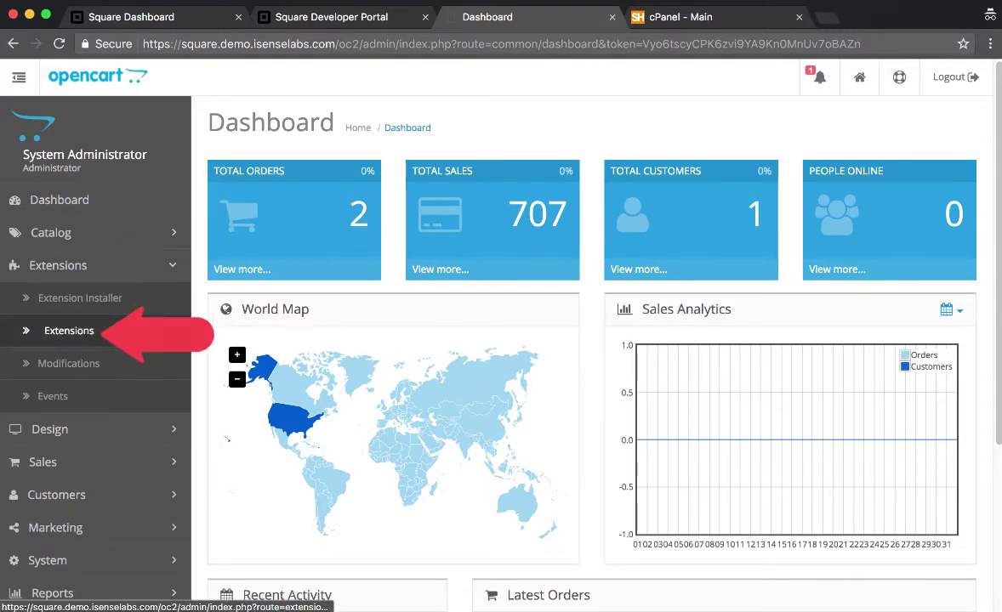
click(119, 332)
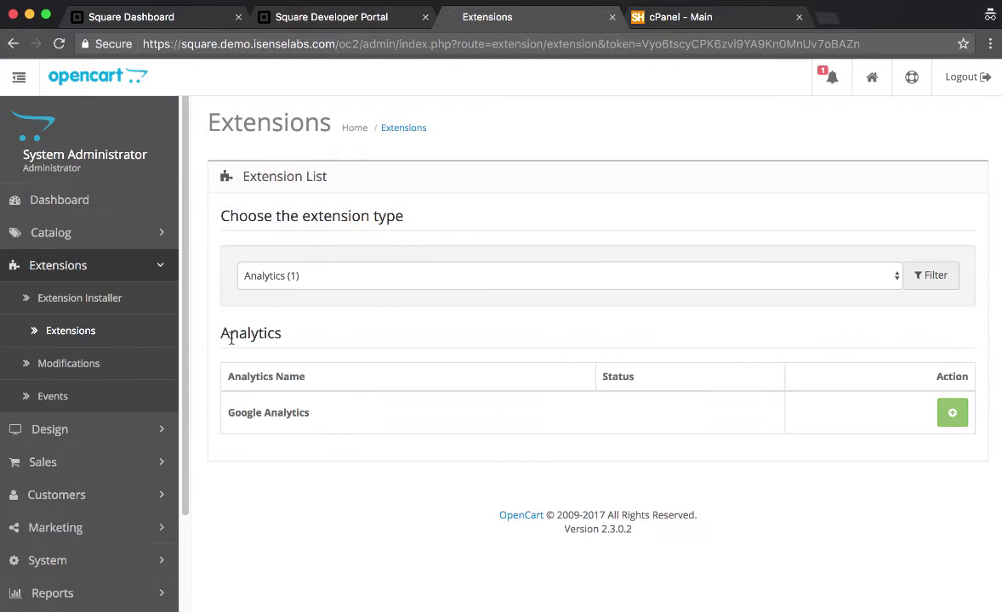
click(432, 279)
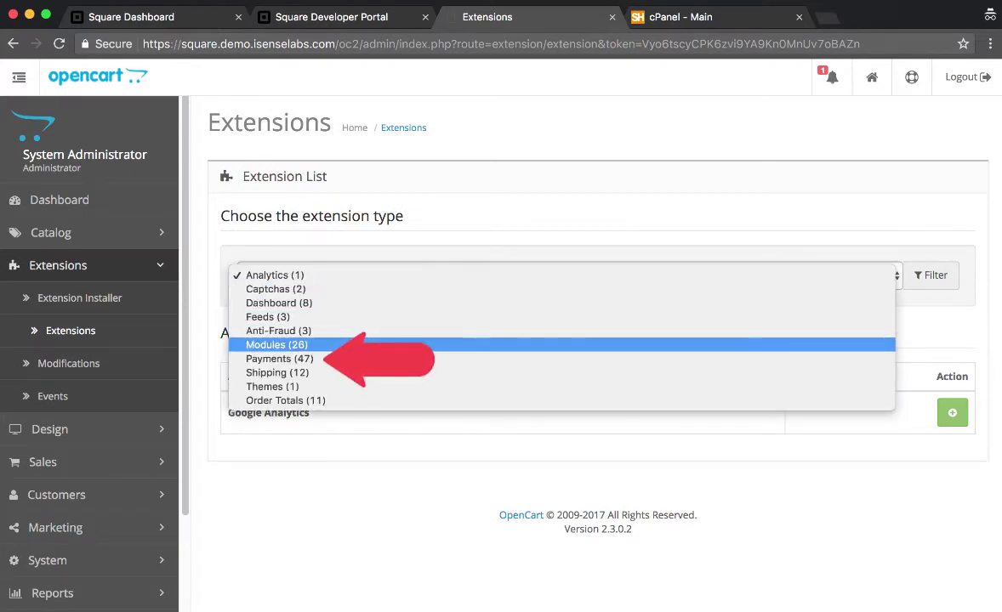
click(405, 359)
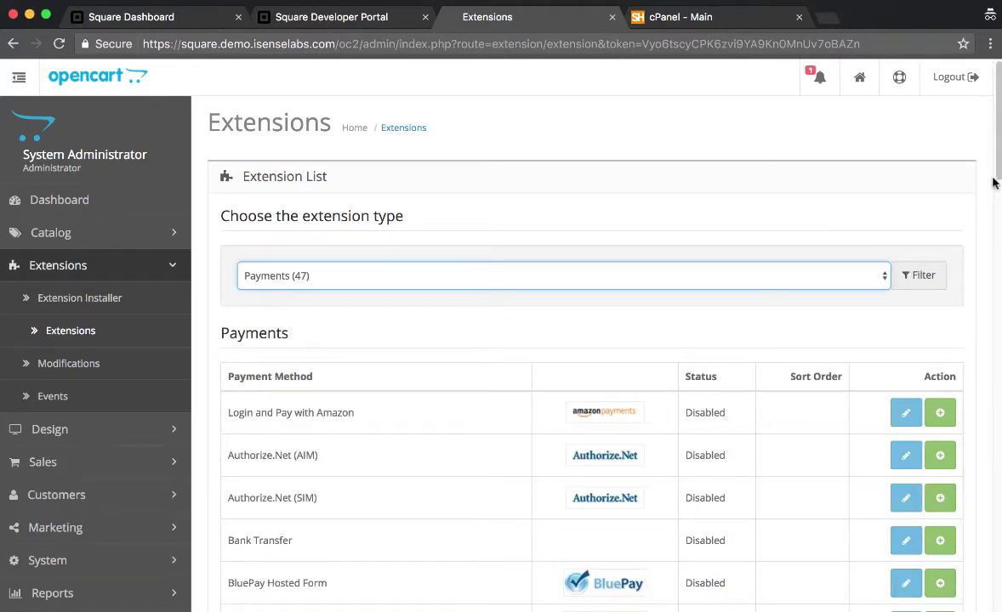
drag(993, 183, 989, 604)
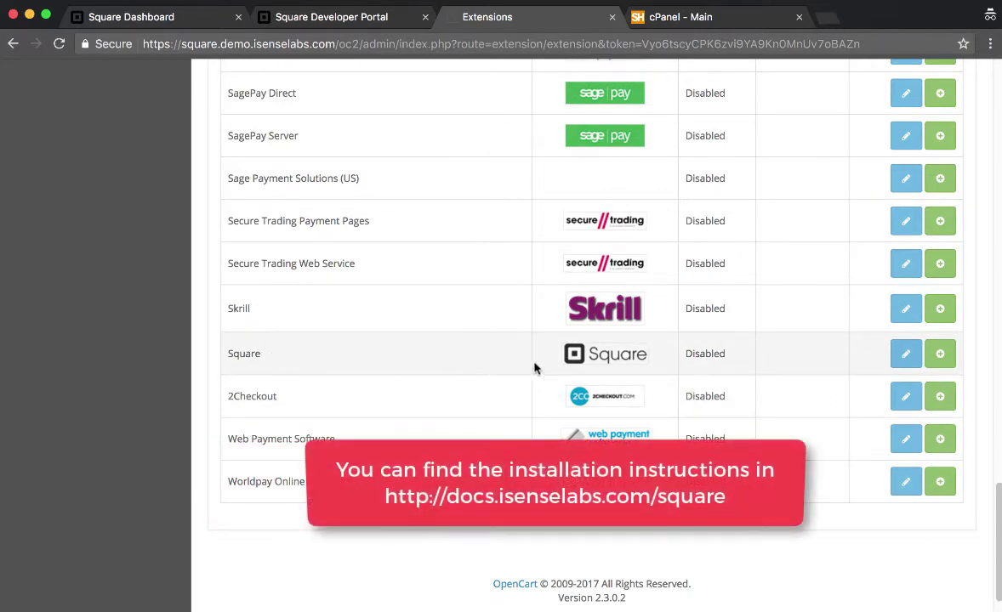
click(942, 356)
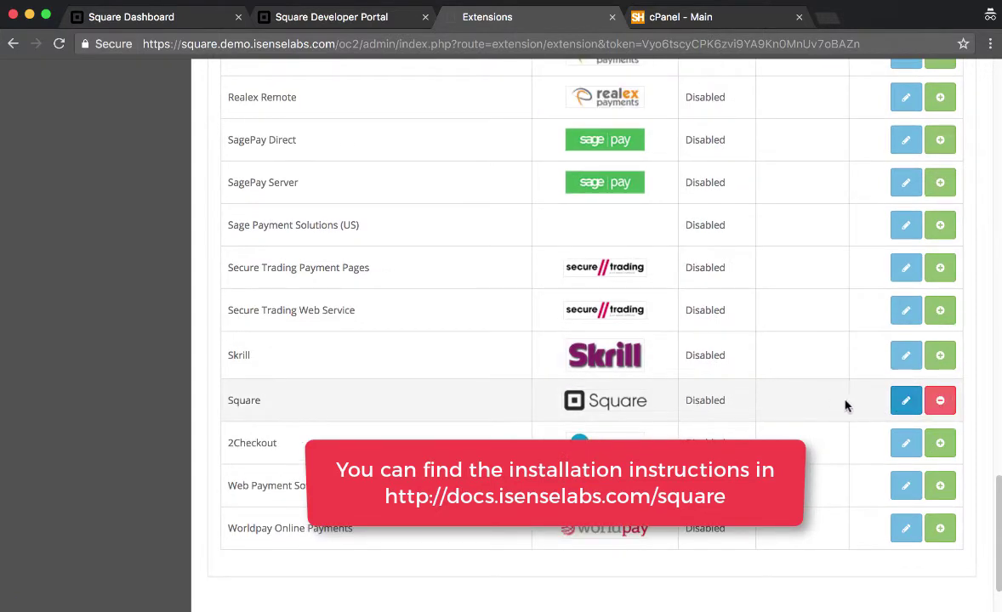
click(906, 402)
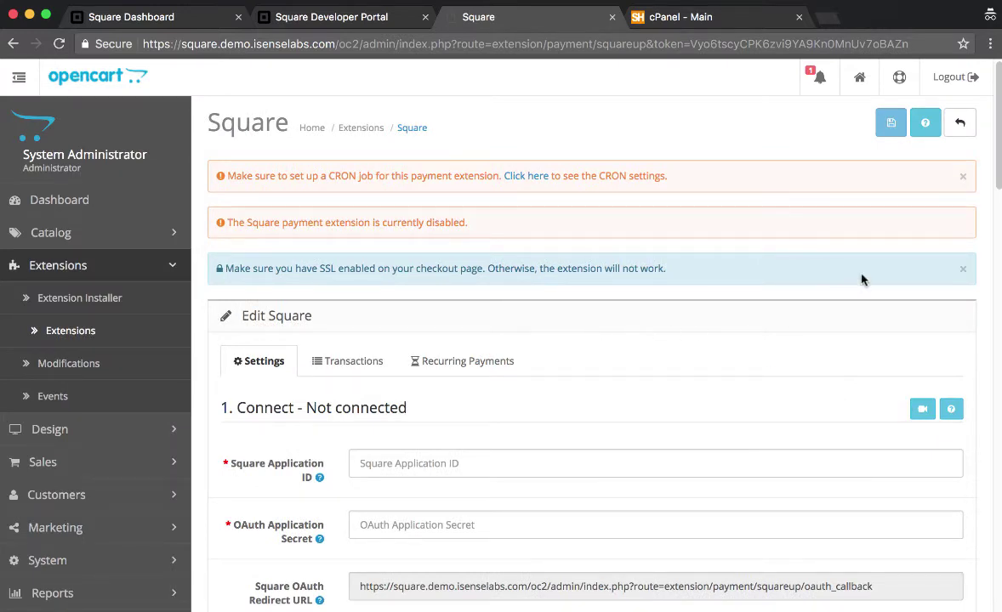
Copy the Square OAuth Redirect URL shown on OpenCart's Edit Square page
scroll(996, 183, down, 2)
drag(997, 194, 997, 221)
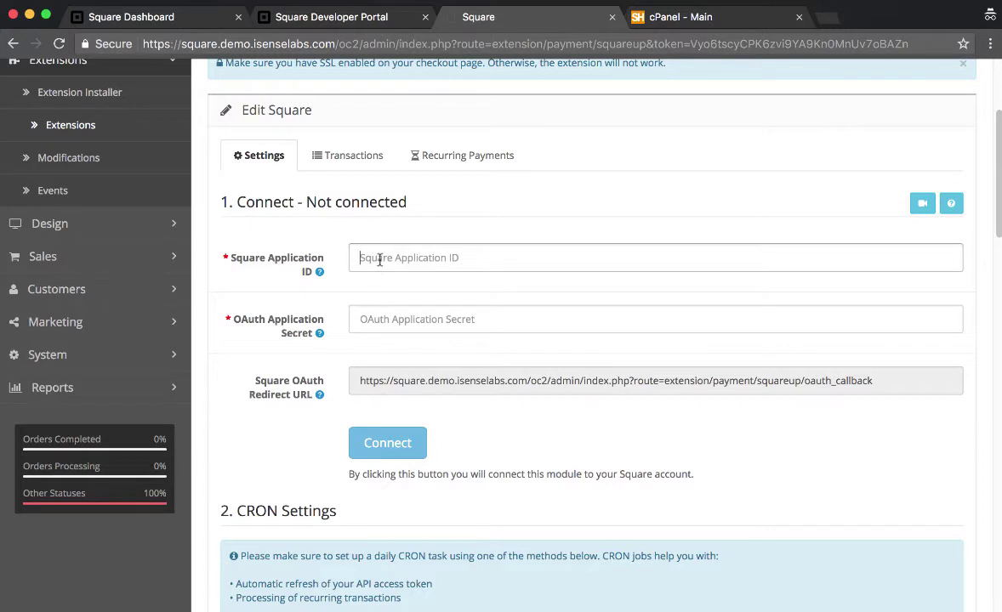
click(377, 319)
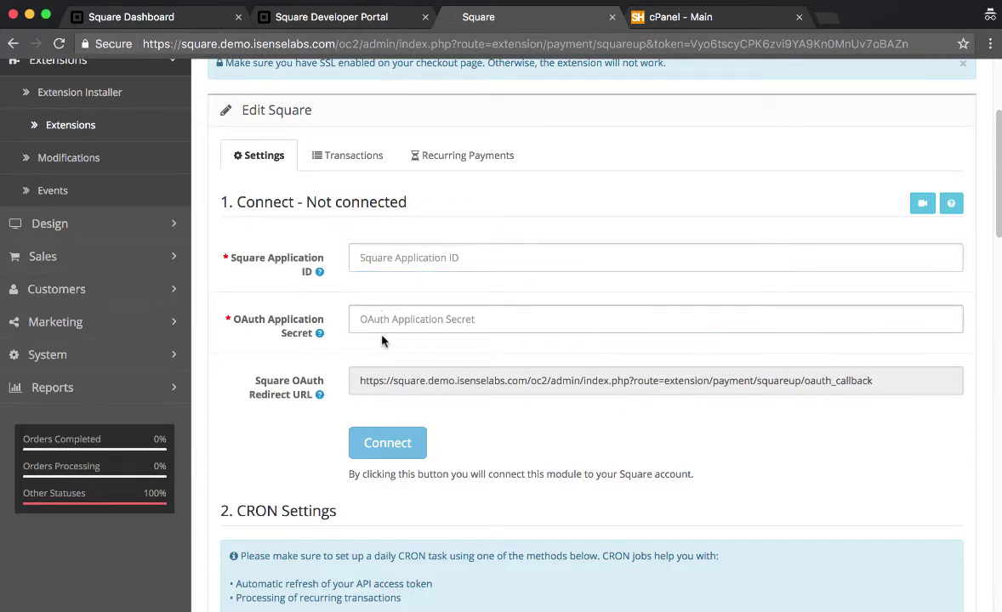
click(391, 389)
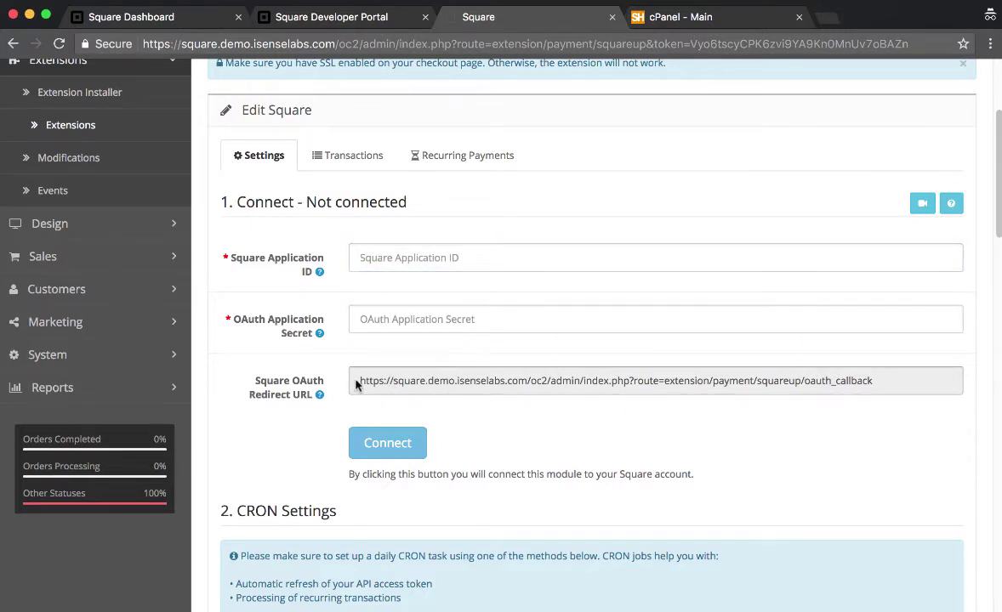
drag(359, 385, 818, 383)
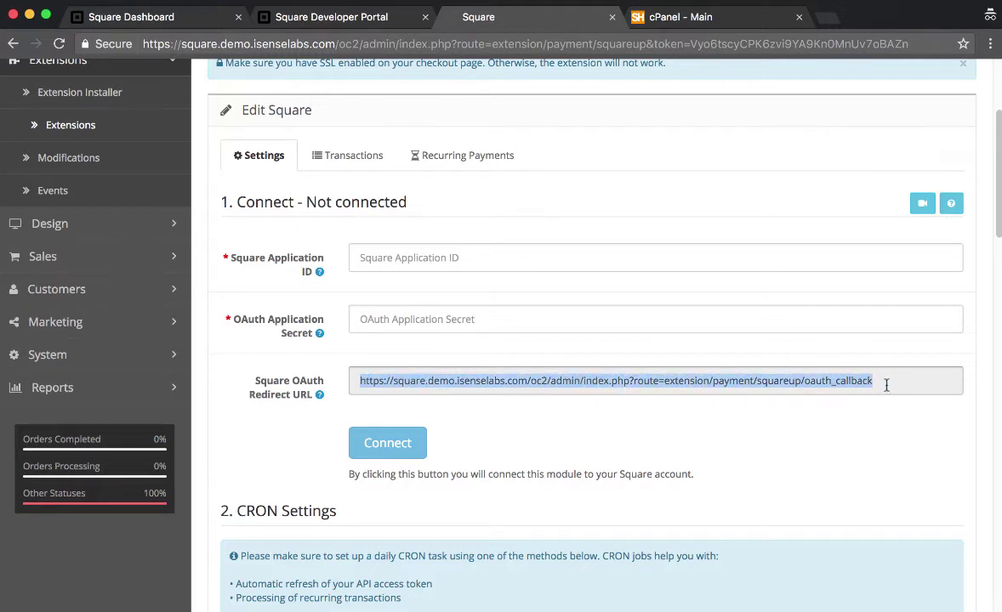
right_click(775, 386)
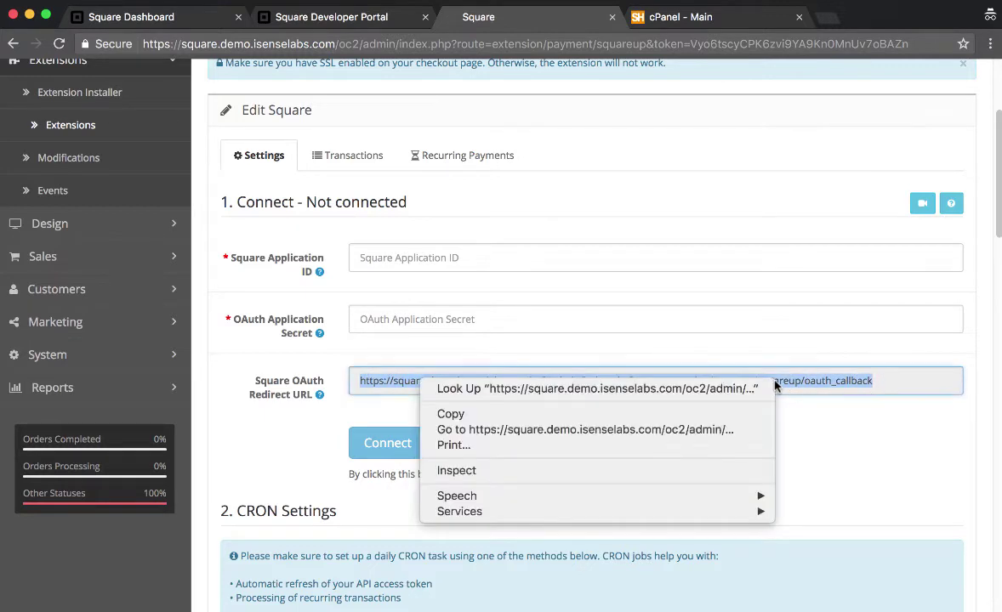
click(681, 415)
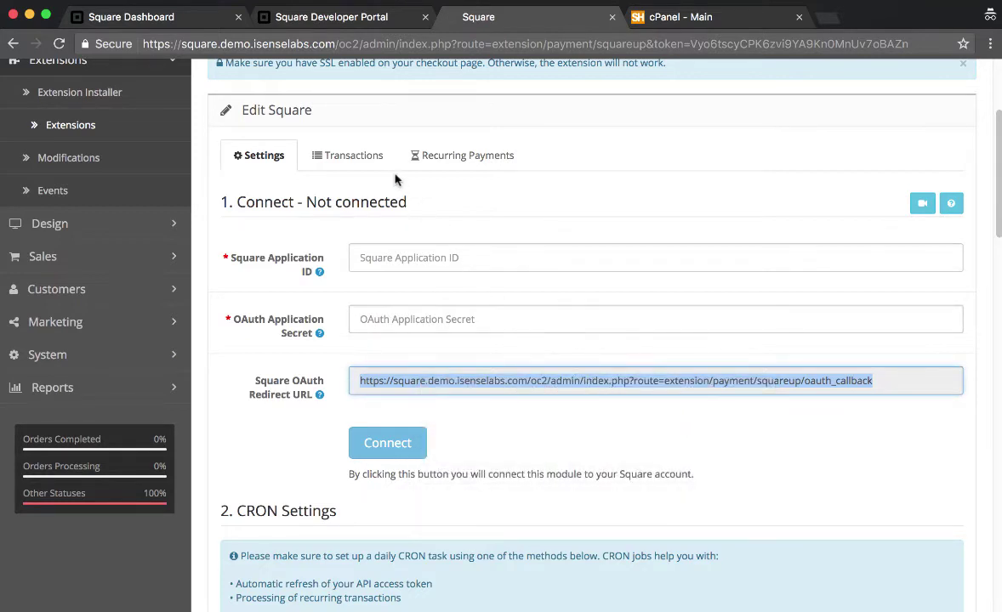
Paste the OpenCart redirect URL into the app's OAuth Redirect URL and save
click(350, 23)
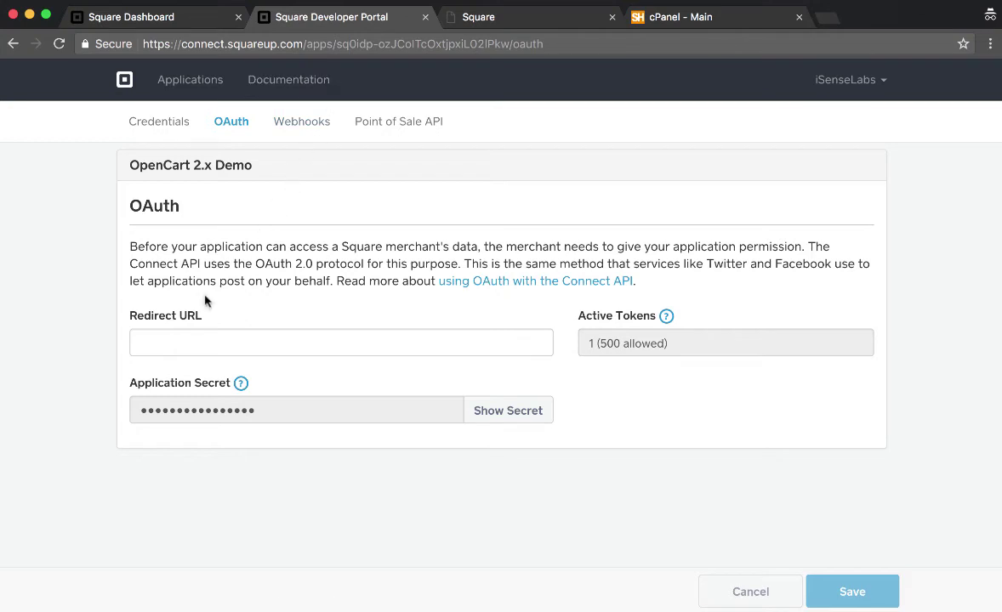
click(182, 341)
right_click(182, 343)
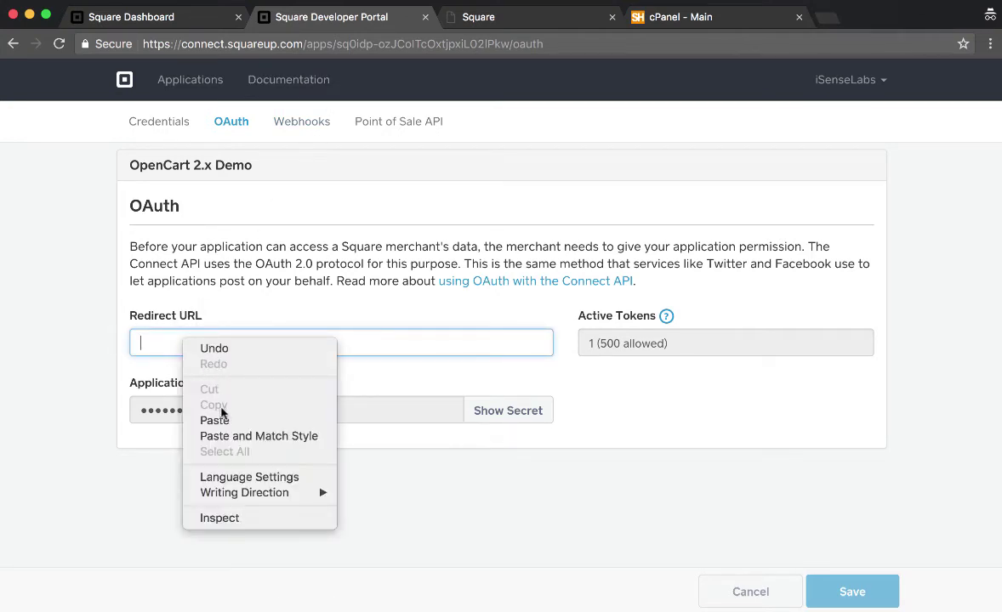
click(219, 421)
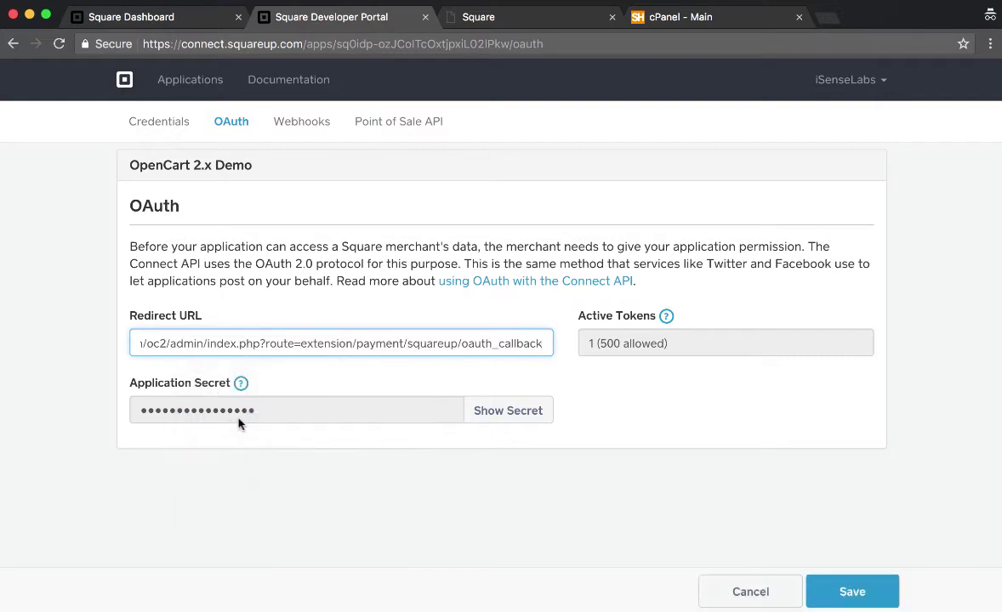
click(845, 593)
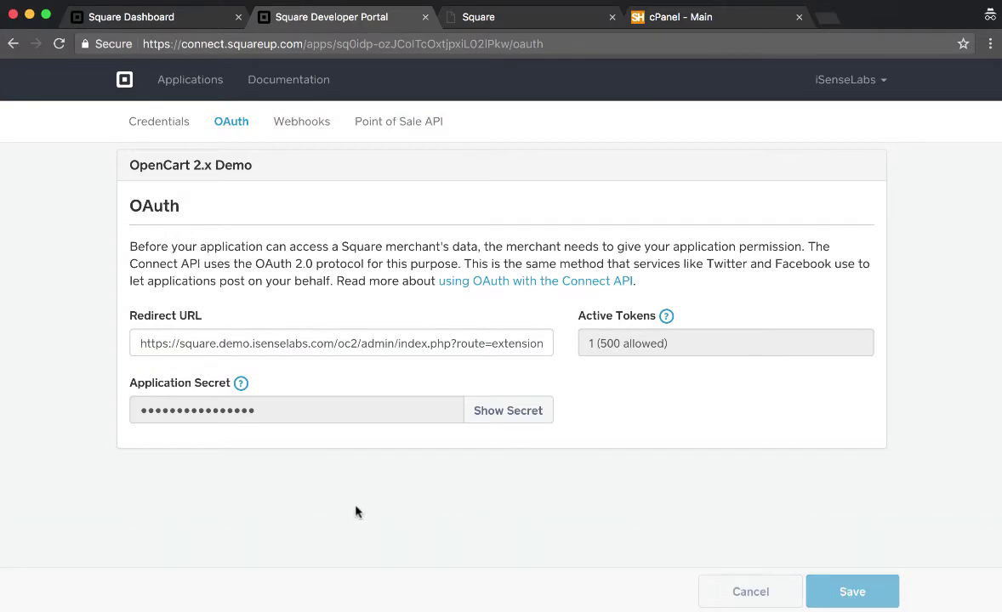
View the app's Credentials with its Application ID, then return to OpenCart's Square settings
click(162, 124)
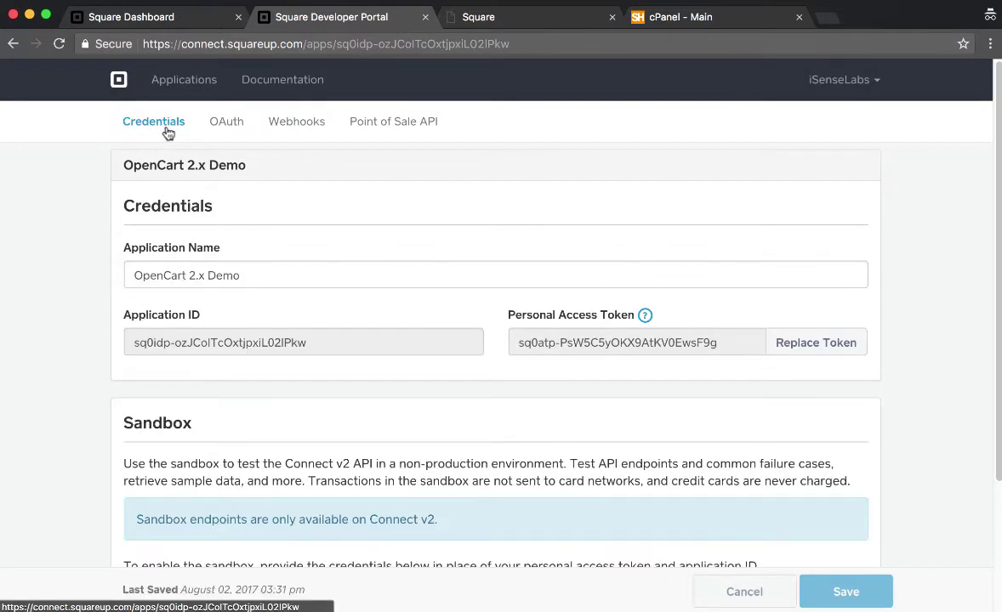
click(492, 18)
click(387, 257)
Copy the Application ID from the Developer Portal Credentials into OpenCart's Square Application ID field
click(384, 260)
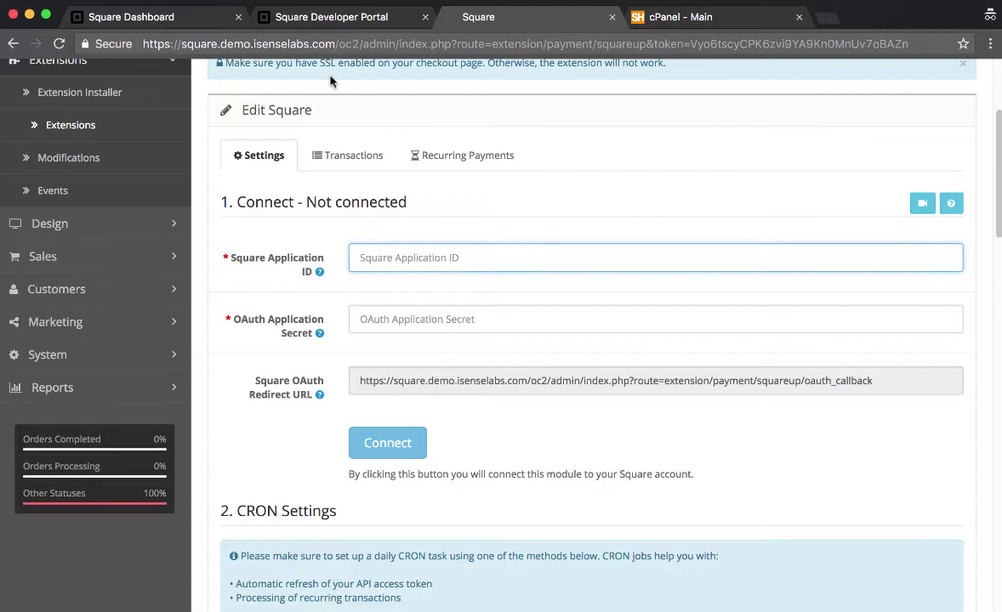
click(328, 18)
triple_click(274, 345)
right_click(273, 345)
click(302, 377)
click(501, 17)
right_click(452, 257)
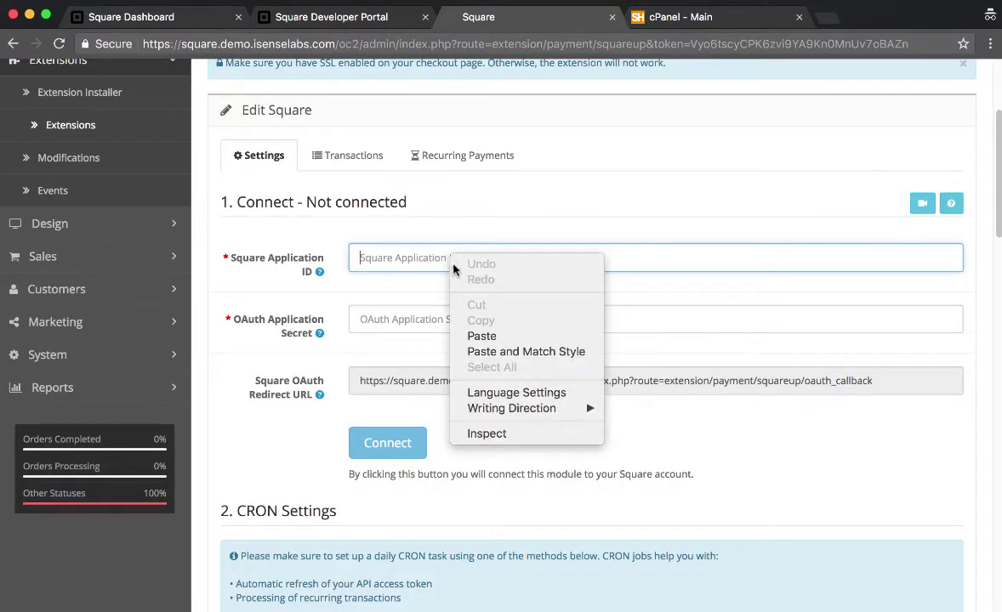
click(483, 335)
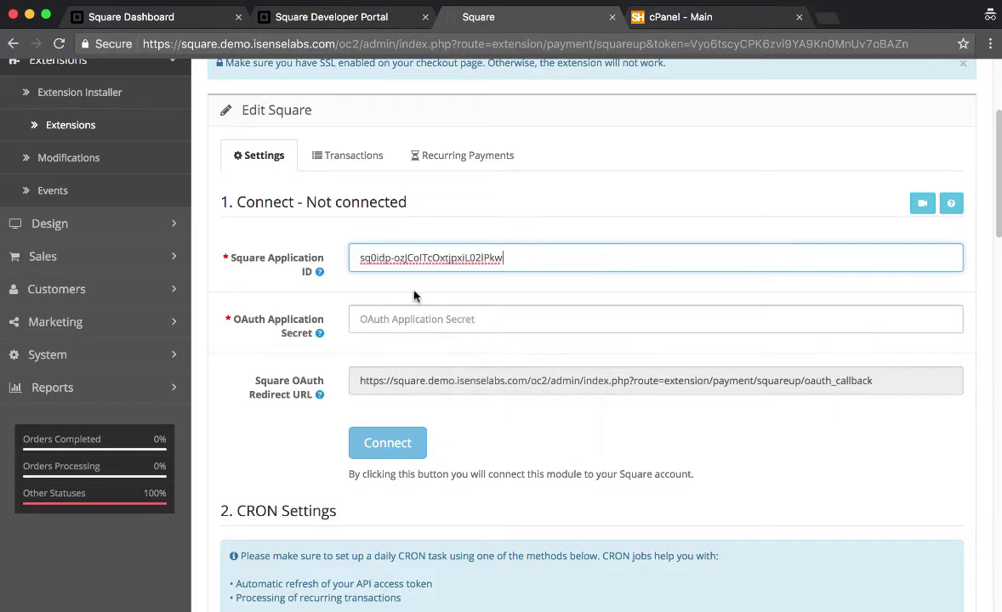
click(379, 316)
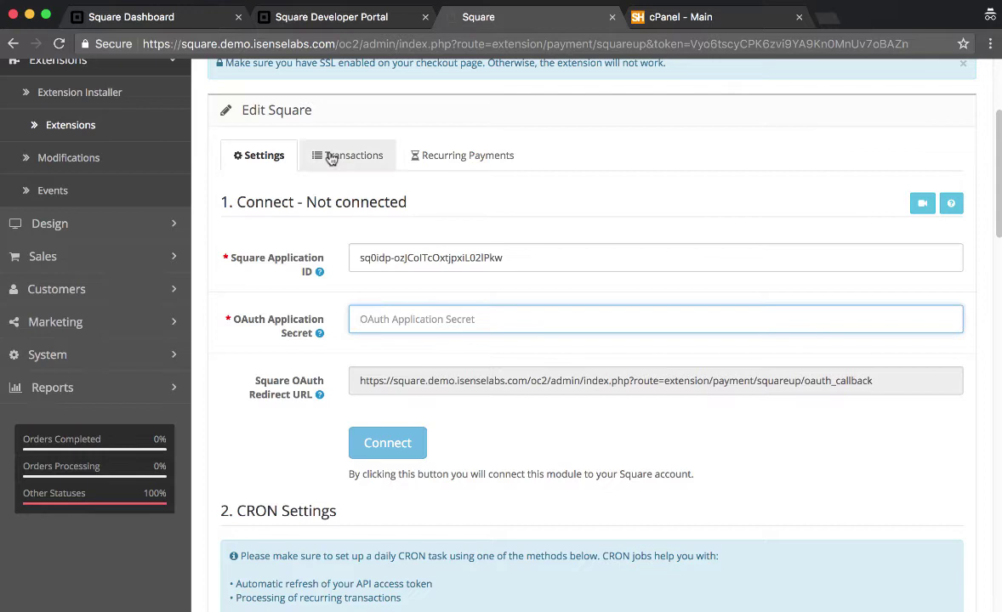
Reveal the app's application secret on the Developer Portal OAuth page and copy it
click(330, 17)
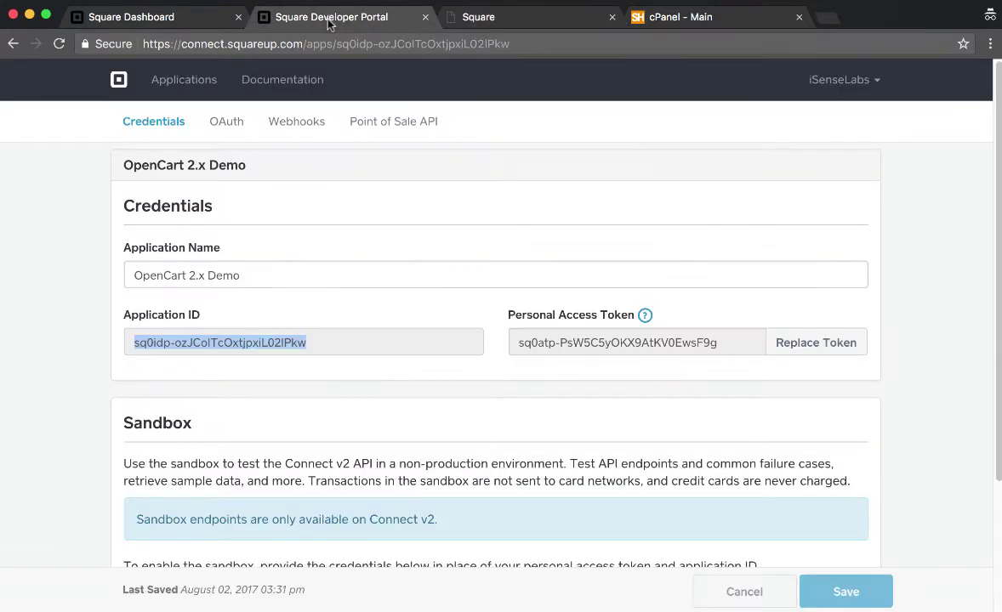
click(223, 126)
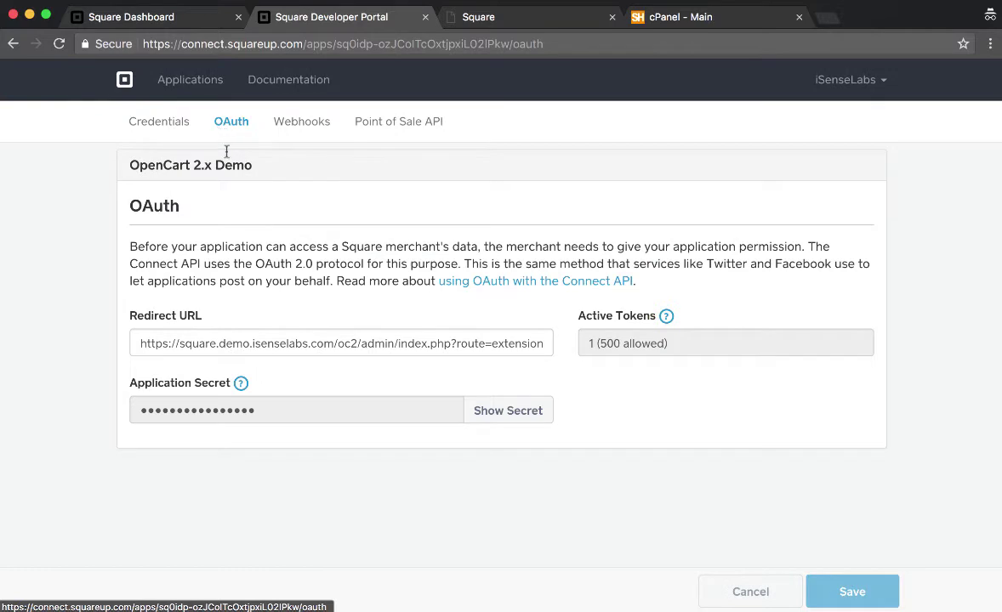
click(517, 417)
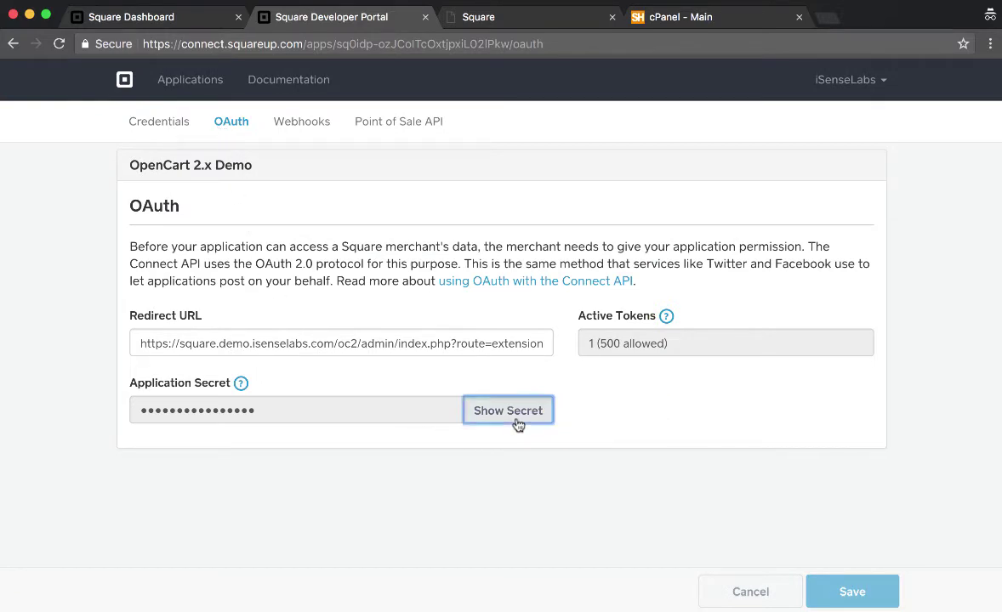
triple_click(247, 410)
right_click(246, 411)
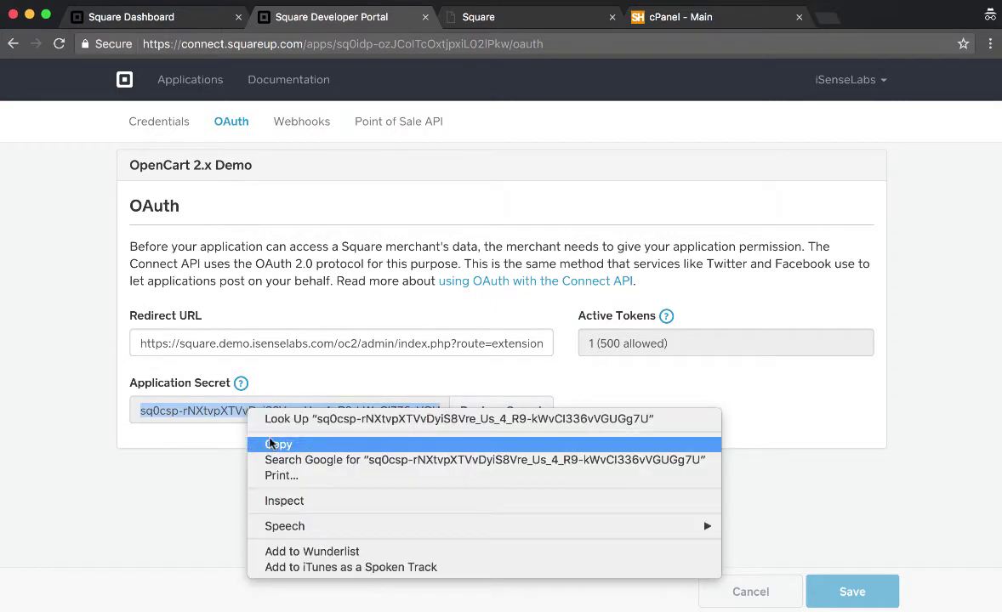
click(273, 444)
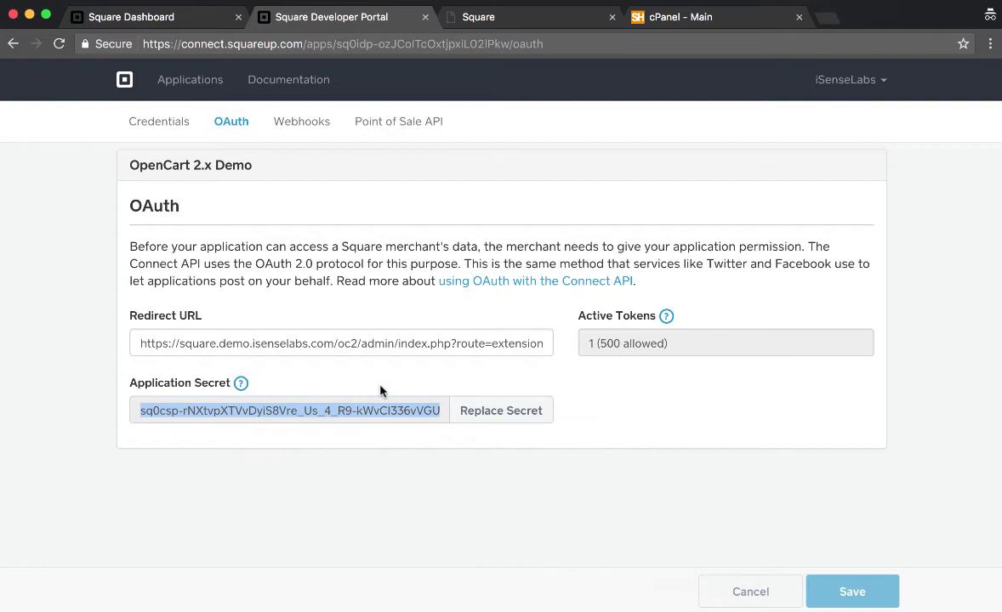
Paste the copied secret into OpenCart's OAuth Application Secret field
click(544, 20)
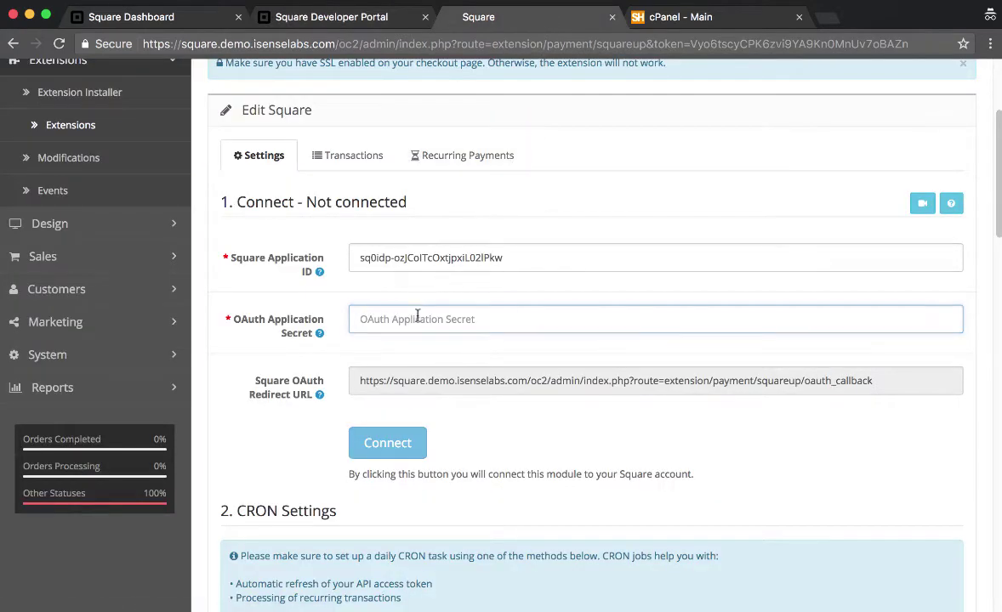
right_click(374, 318)
right_click(417, 317)
click(448, 397)
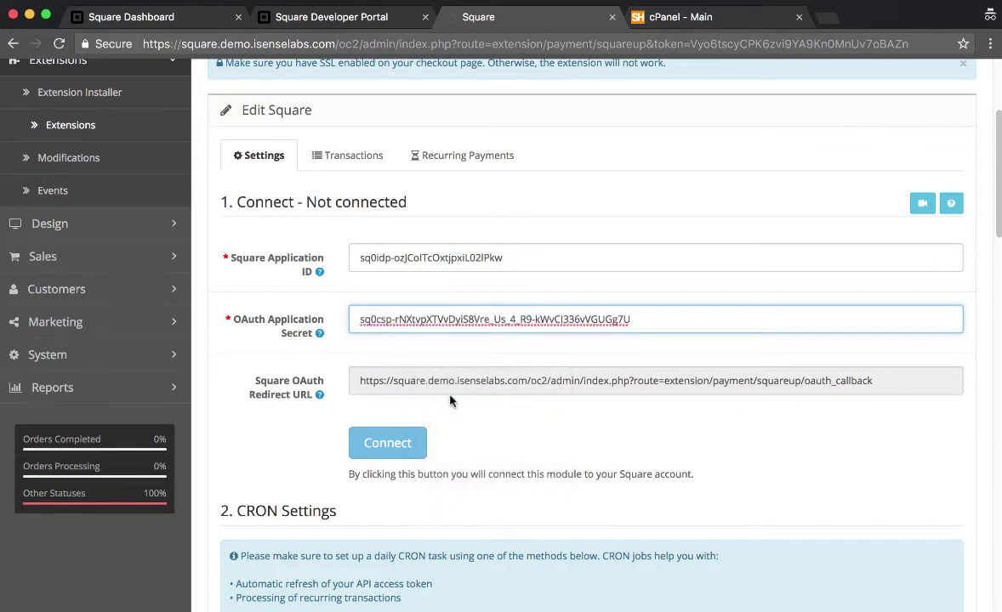
click(506, 416)
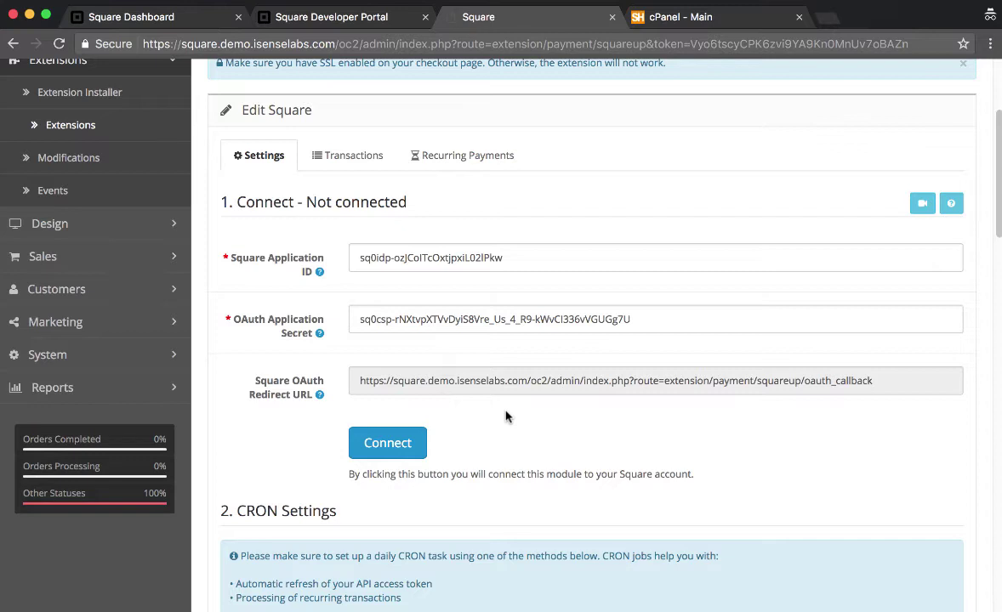
Connect the Square extension by signing in on the Square login page
click(397, 449)
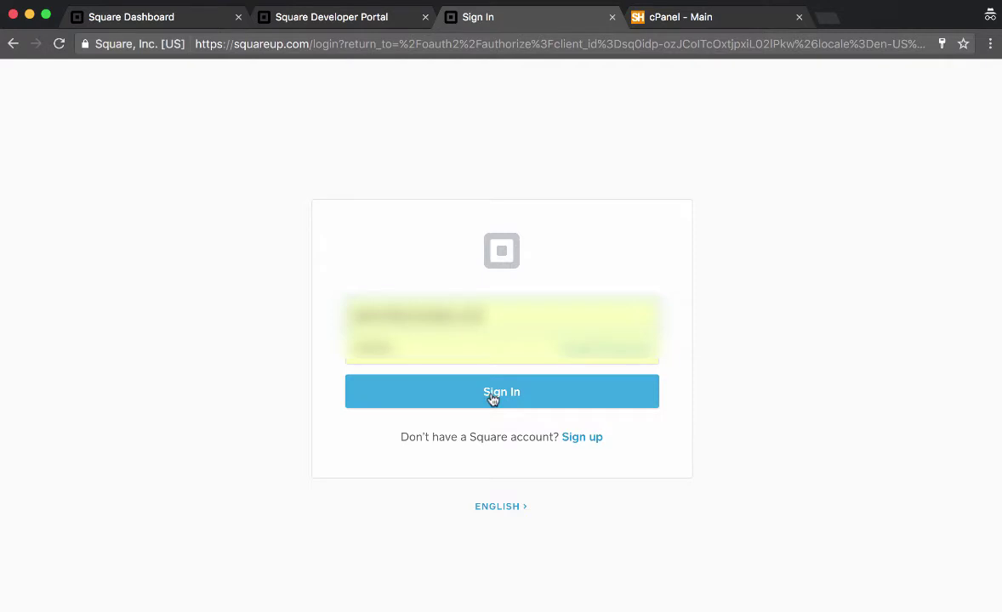
click(493, 397)
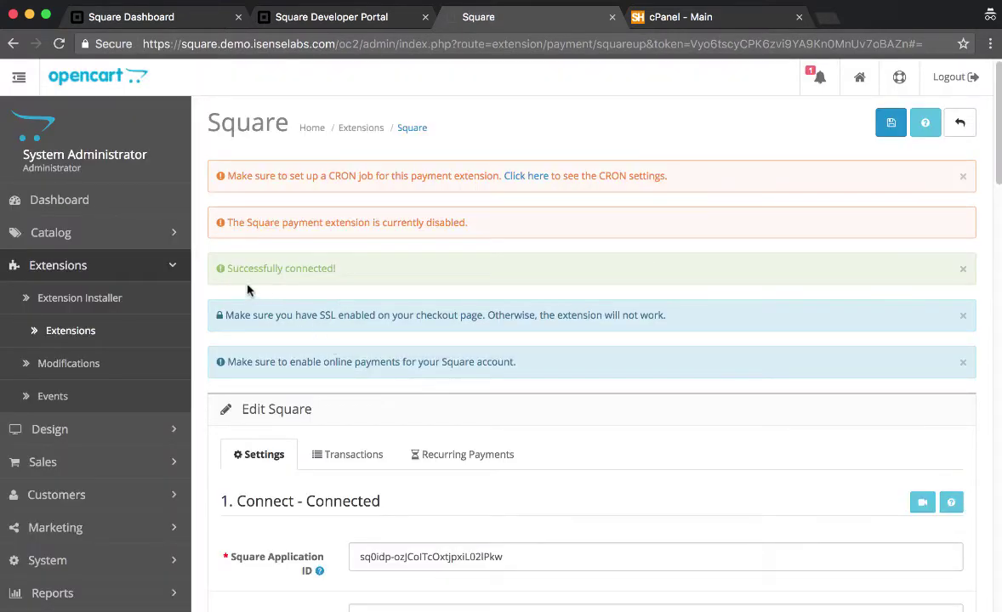
Confirm the 'Successfully connected!' alert and scroll down to the CRON Settings section
drag(227, 269, 344, 270)
click(347, 275)
drag(997, 157, 997, 331)
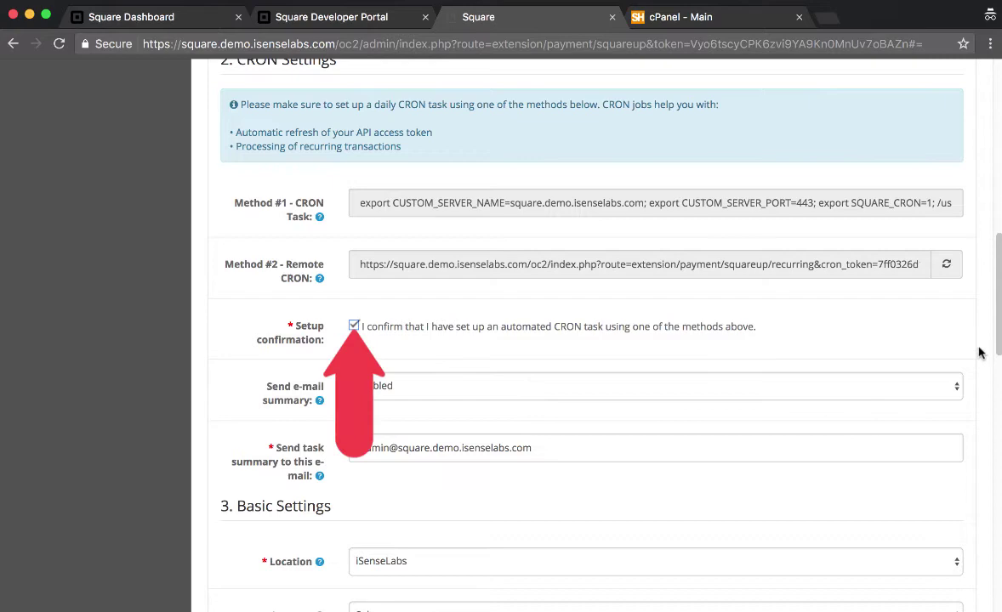
drag(999, 337, 995, 438)
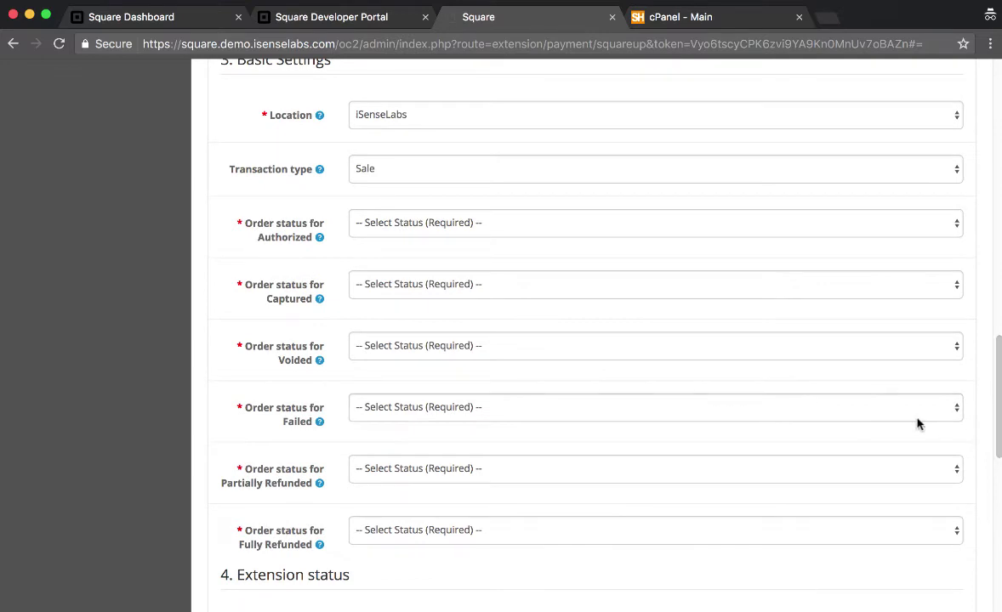
Keep Sale as the transaction type, and map Authorized to Processing and Captured to Processed
drag(995, 416, 996, 413)
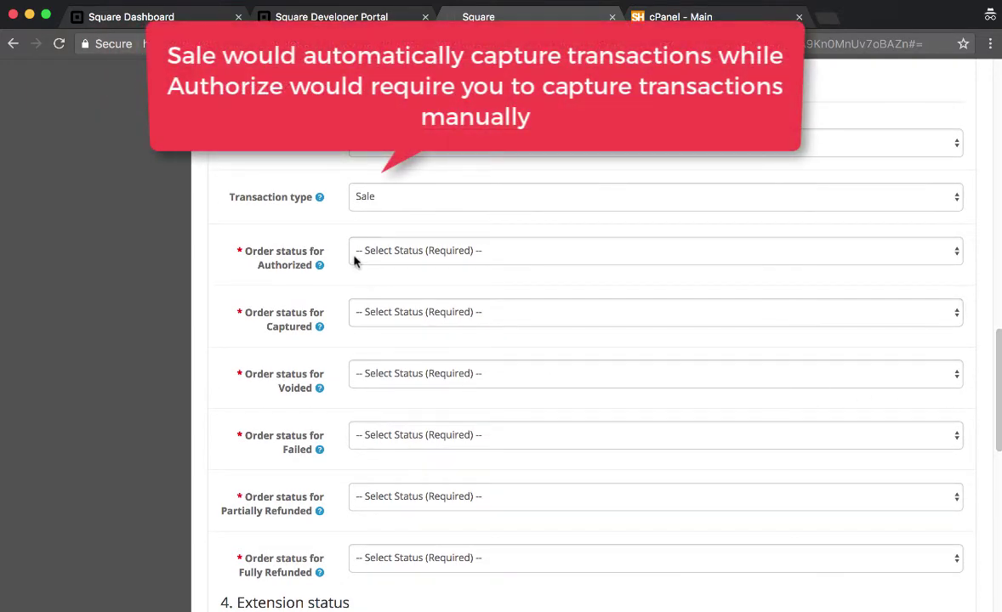
click(371, 199)
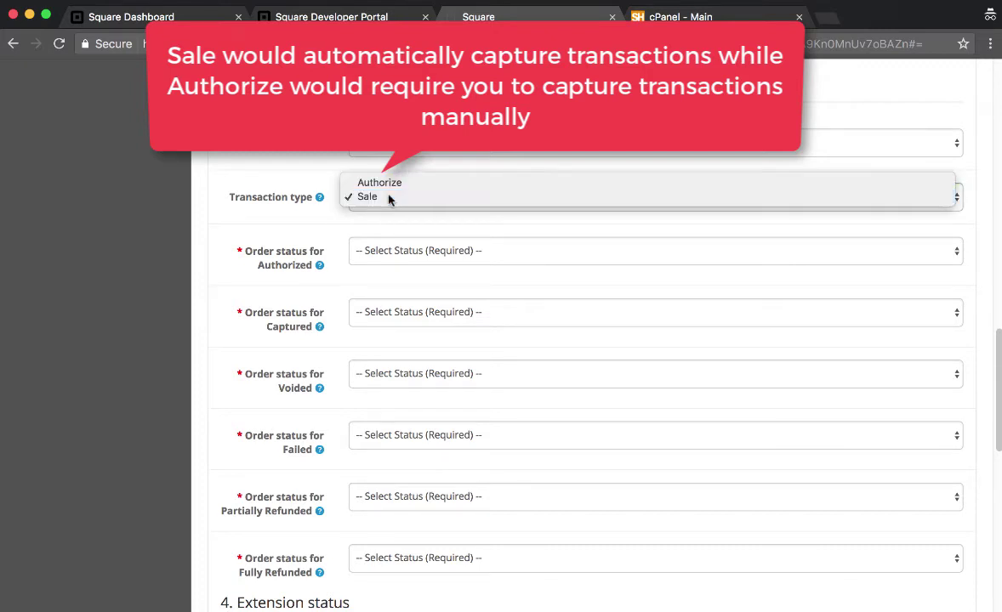
click(388, 198)
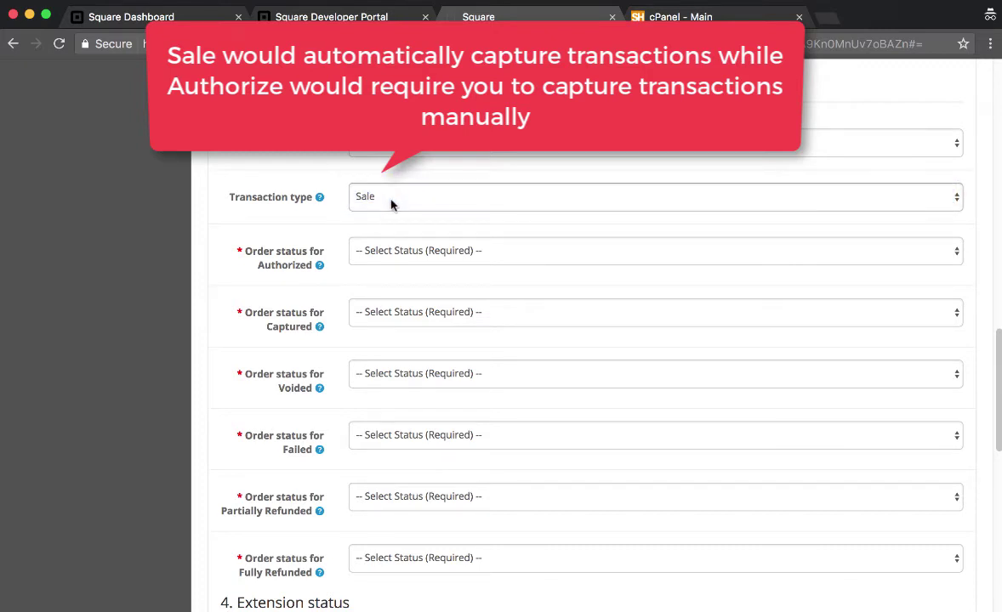
click(442, 254)
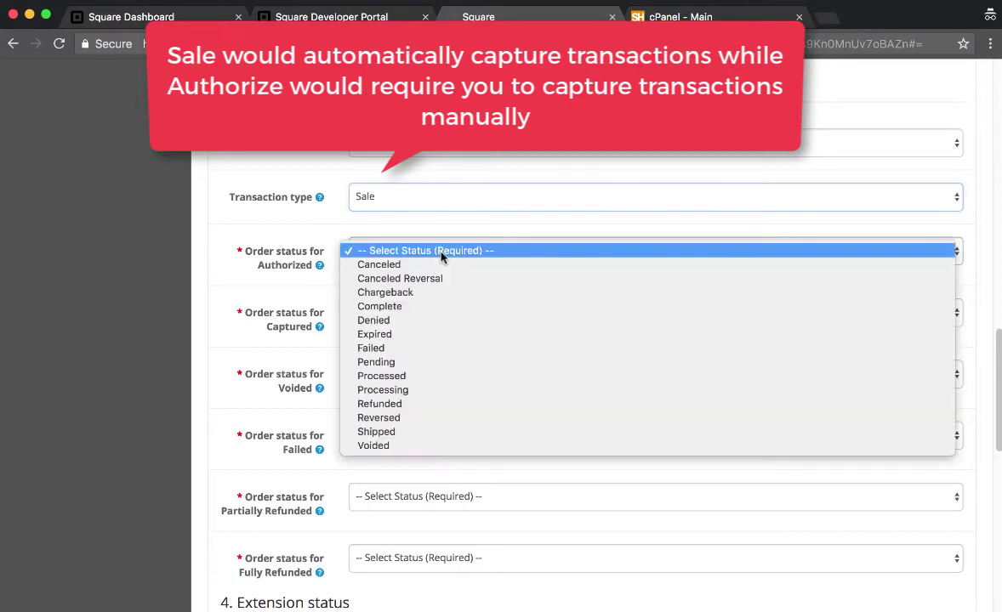
click(440, 391)
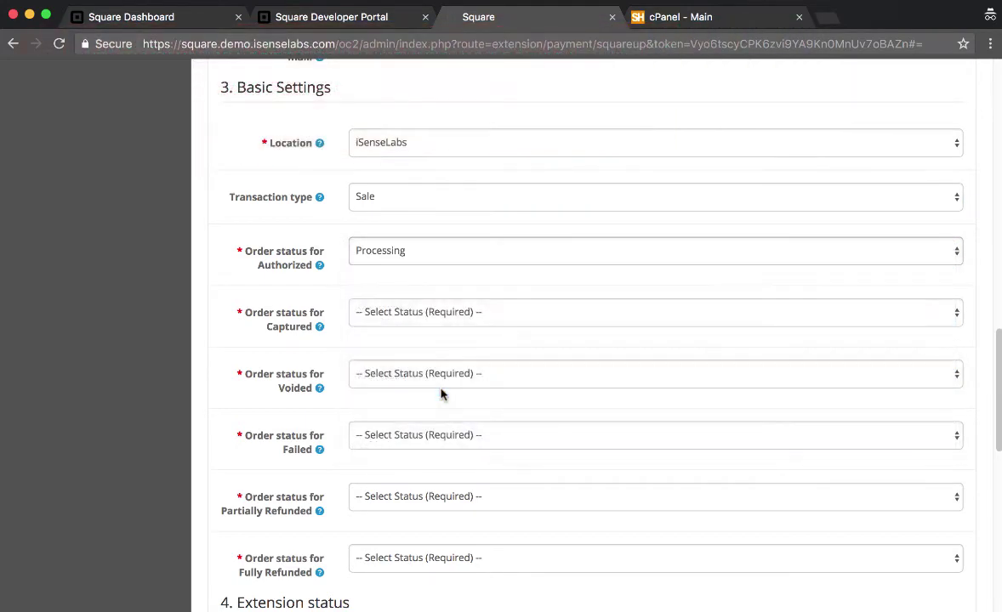
click(428, 317)
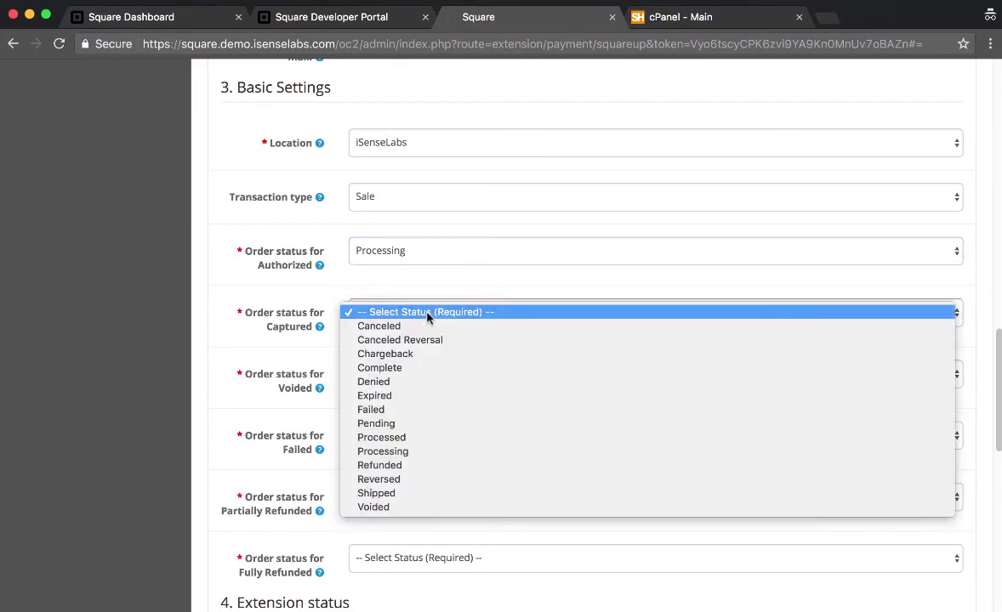
click(420, 440)
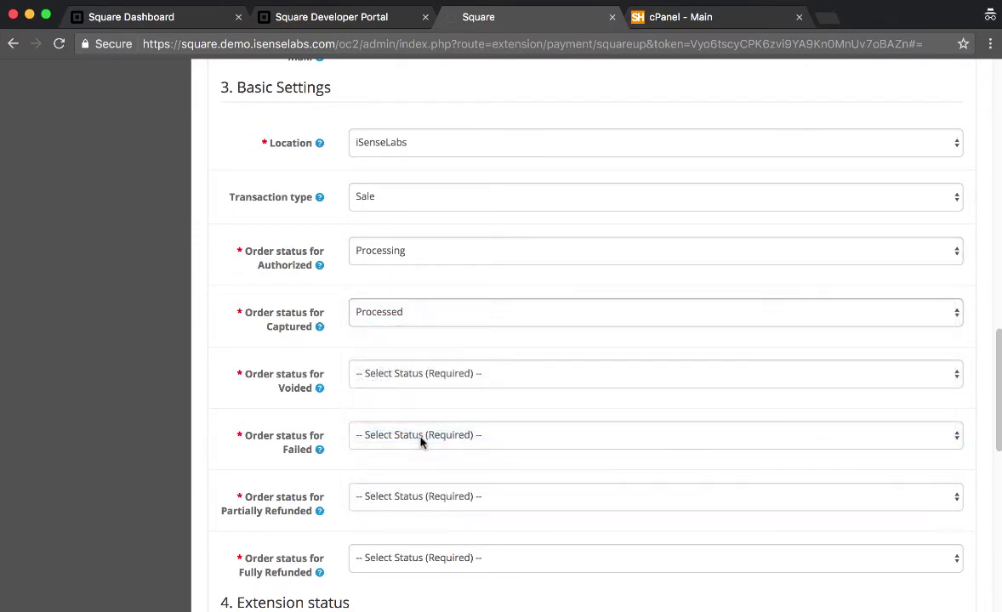
Map Voided to Voided, Failed to Failed, and Partially and Fully Refunded to Refunded
click(430, 380)
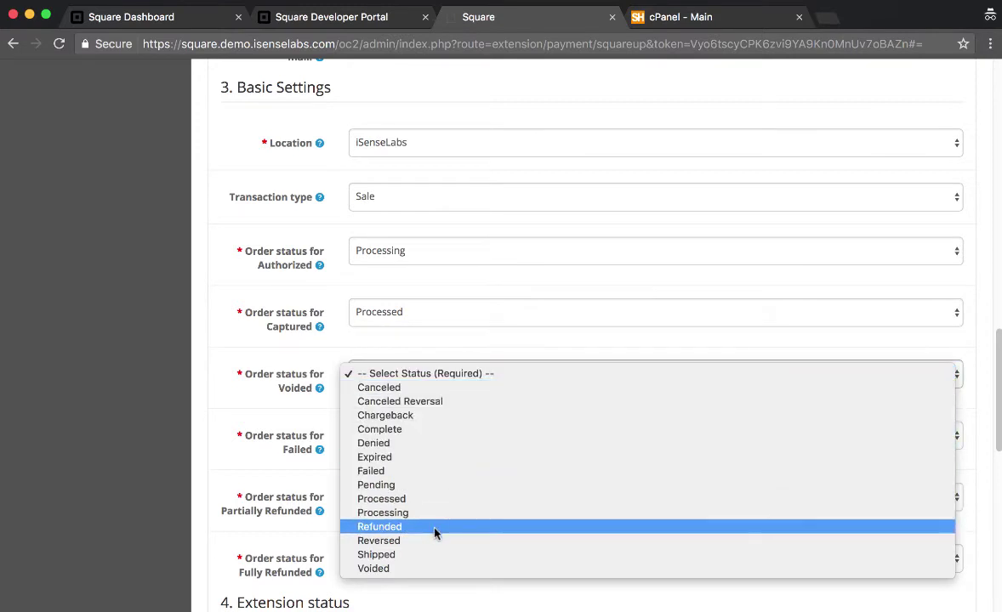
click(440, 569)
click(462, 438)
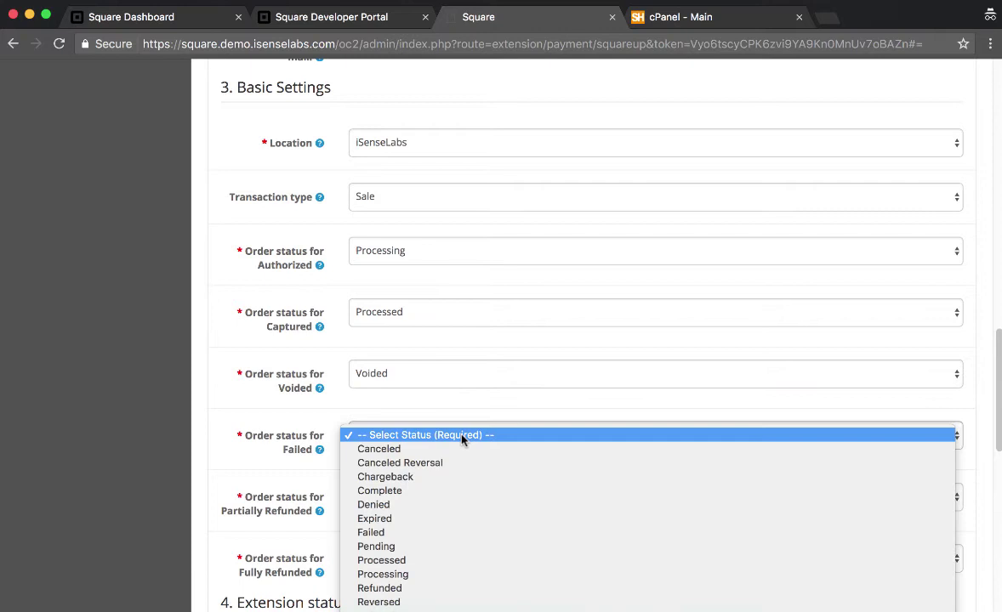
click(450, 533)
click(453, 500)
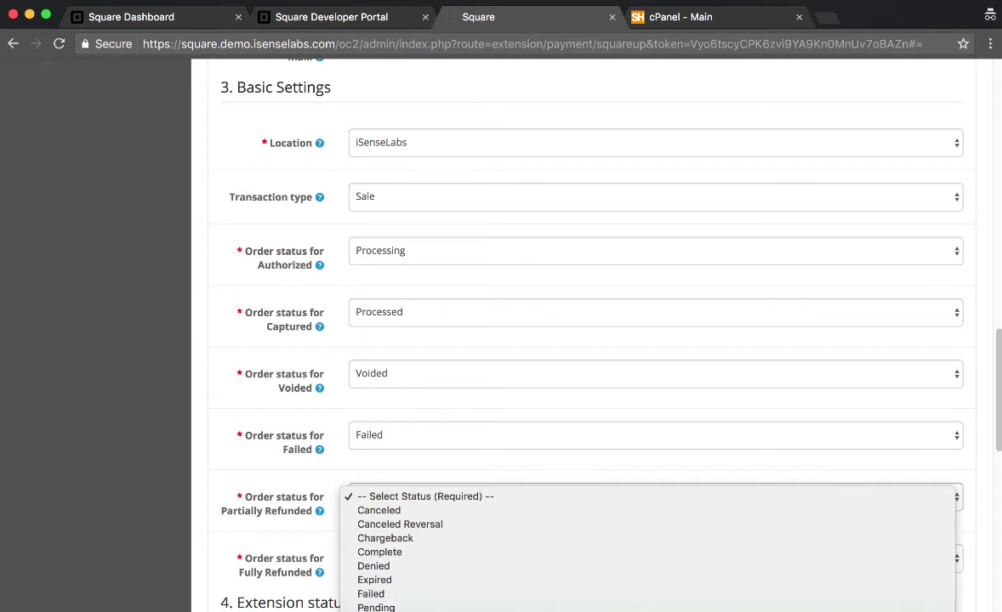
scroll(647, 545, down, 1)
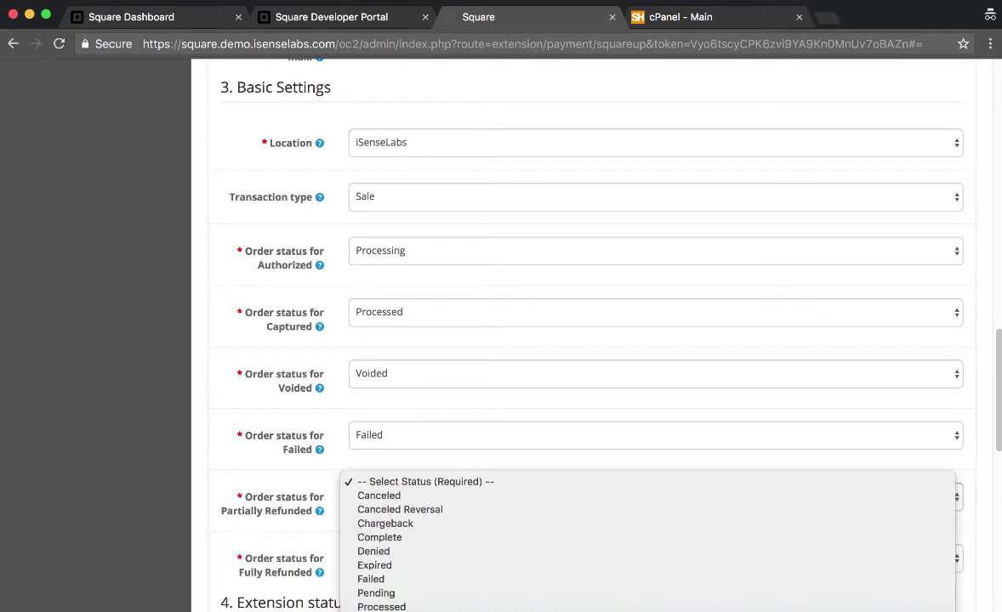
click(505, 545)
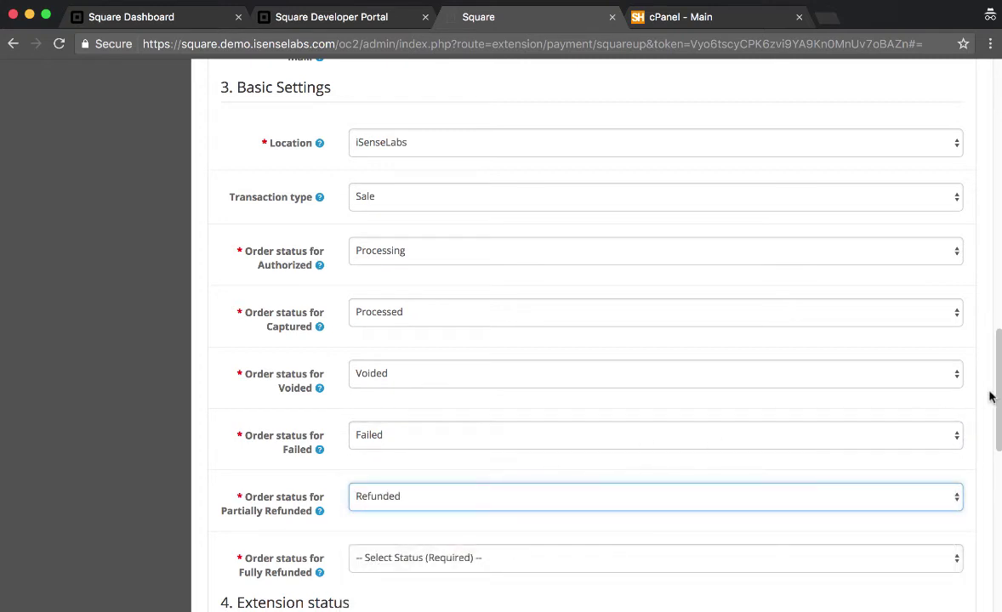
scroll(601, 377, down, 9)
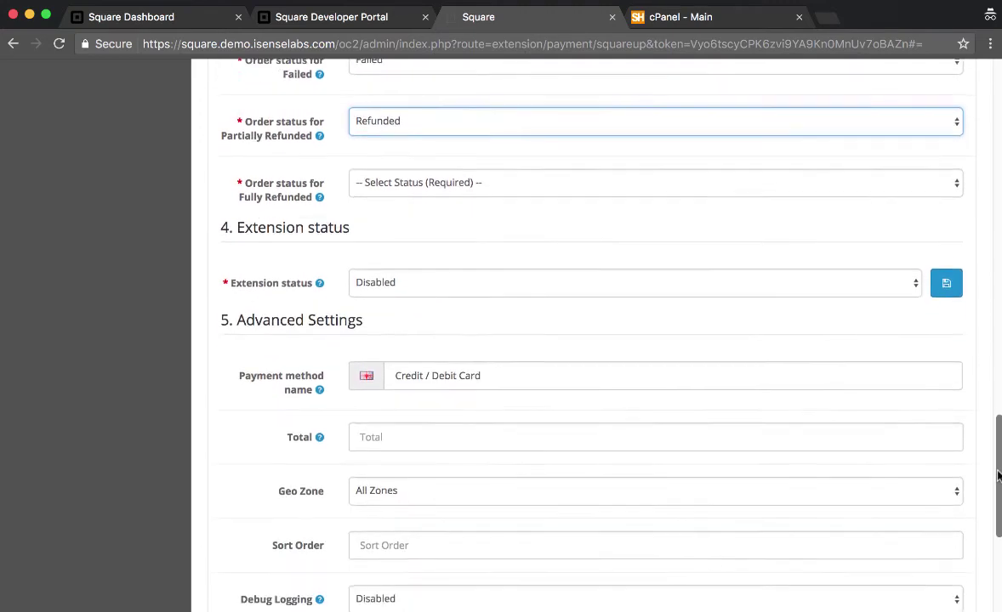
click(441, 191)
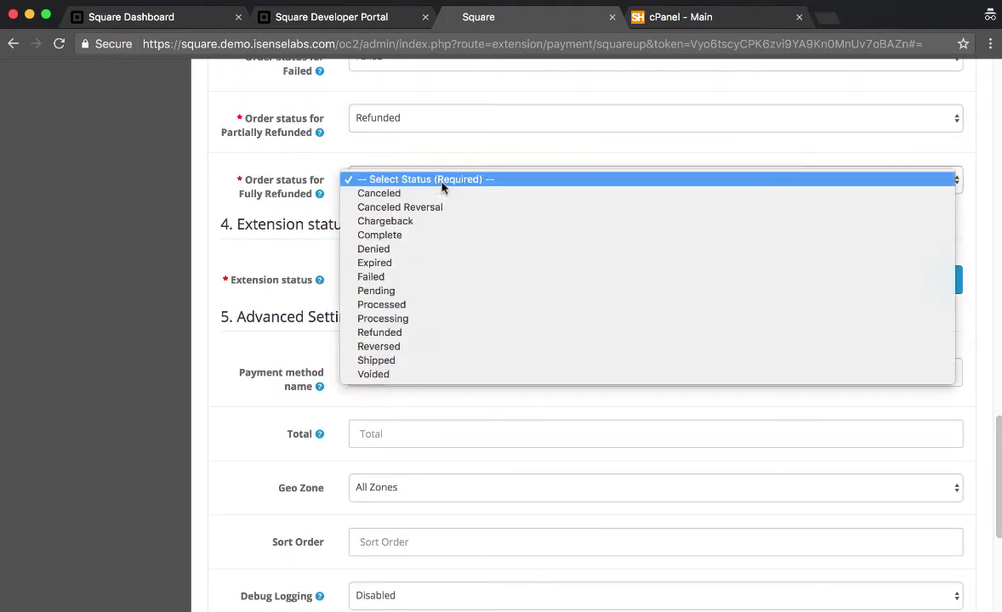
click(416, 335)
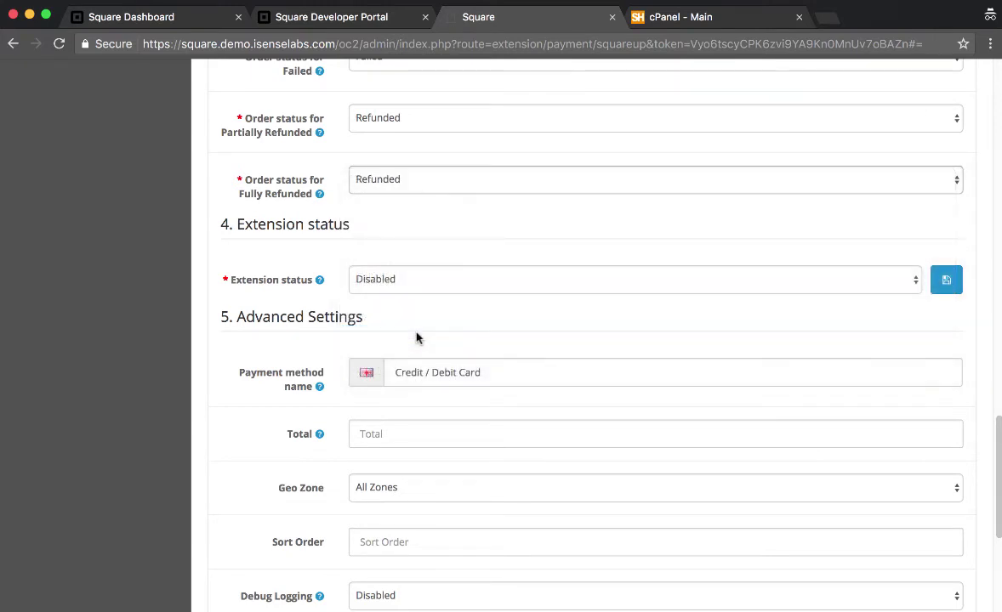
Set the Square extension status to Enabled and save its settings
click(430, 281)
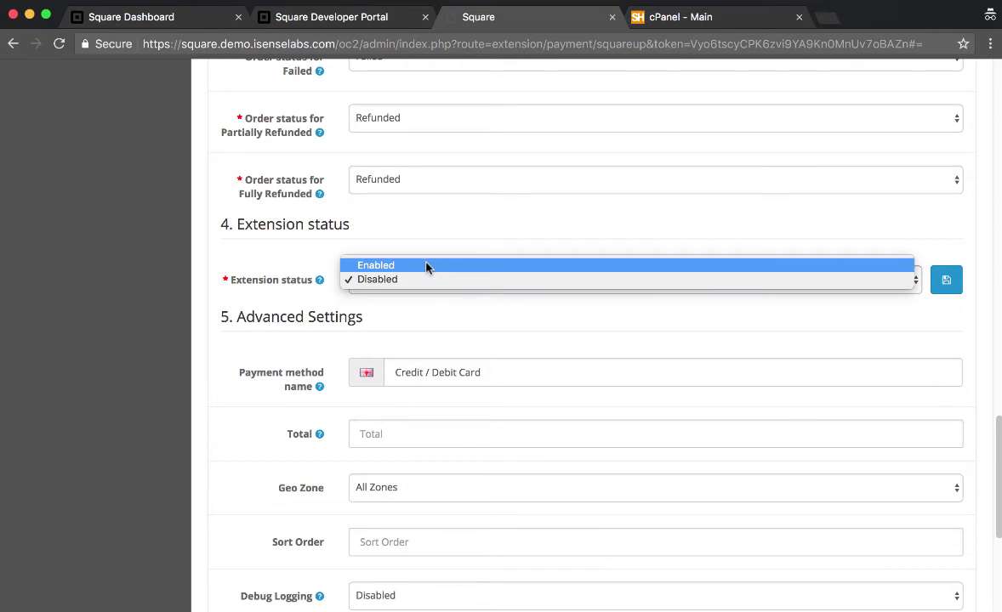
click(427, 267)
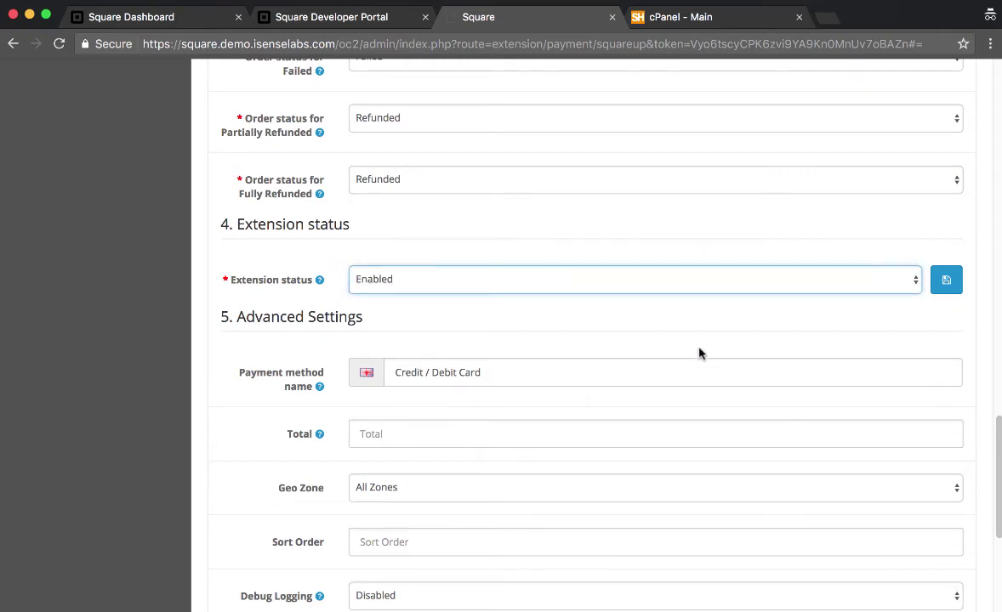
mouse_move(993, 438)
mouse_down()
mouse_move(998, 501)
mouse_move(994, 434)
mouse_up()
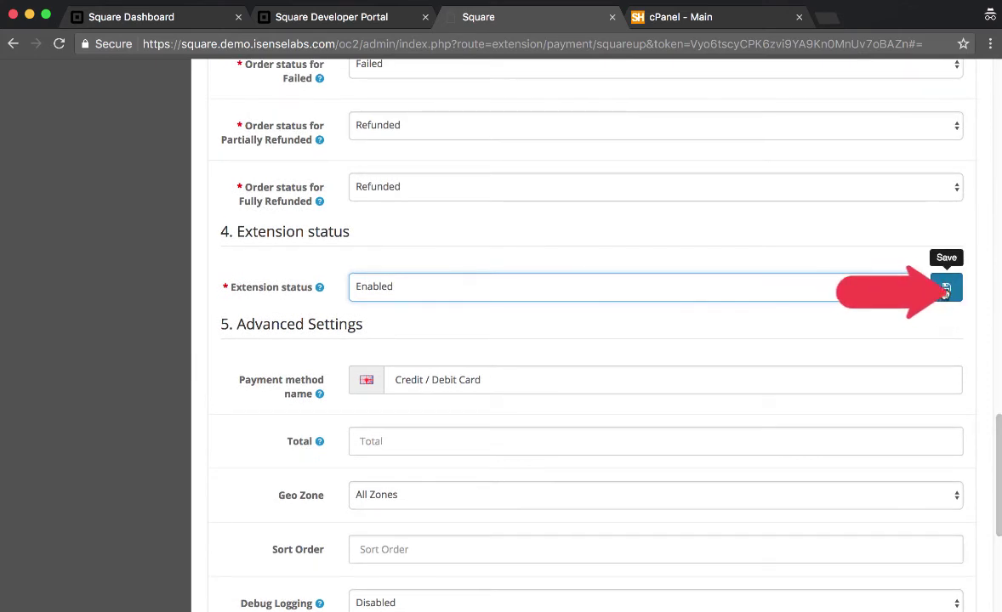
click(945, 287)
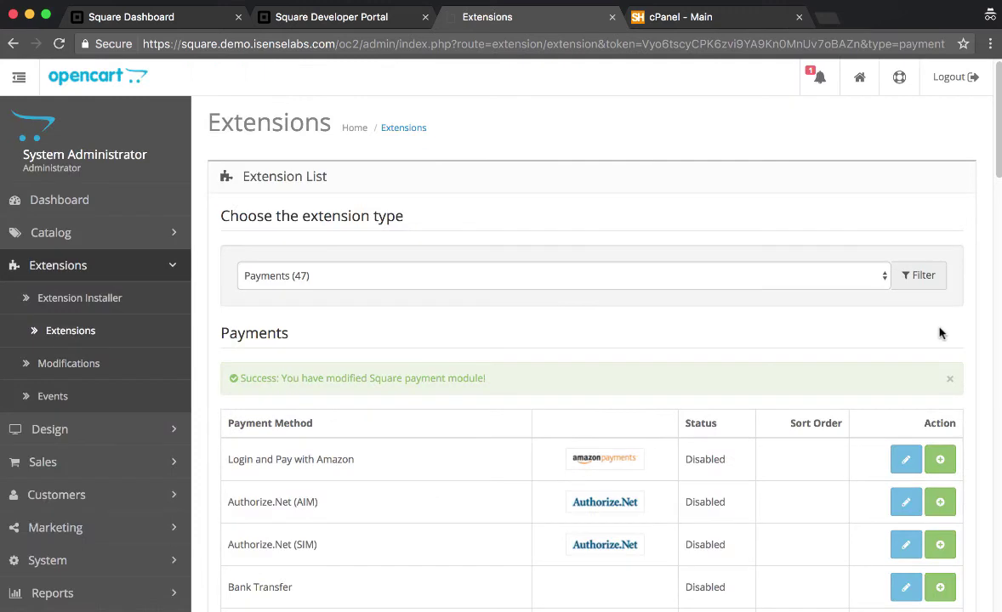
Check that Square shows as Enabled in the Payments list, then switch to the cPanel dashboard
drag(241, 379, 483, 383)
click(483, 384)
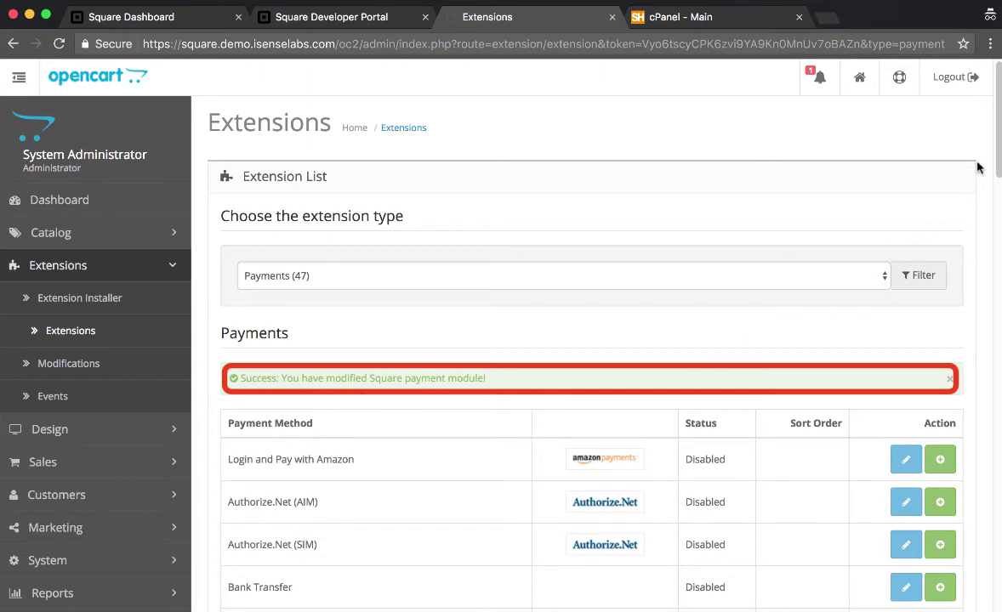
drag(997, 139, 991, 550)
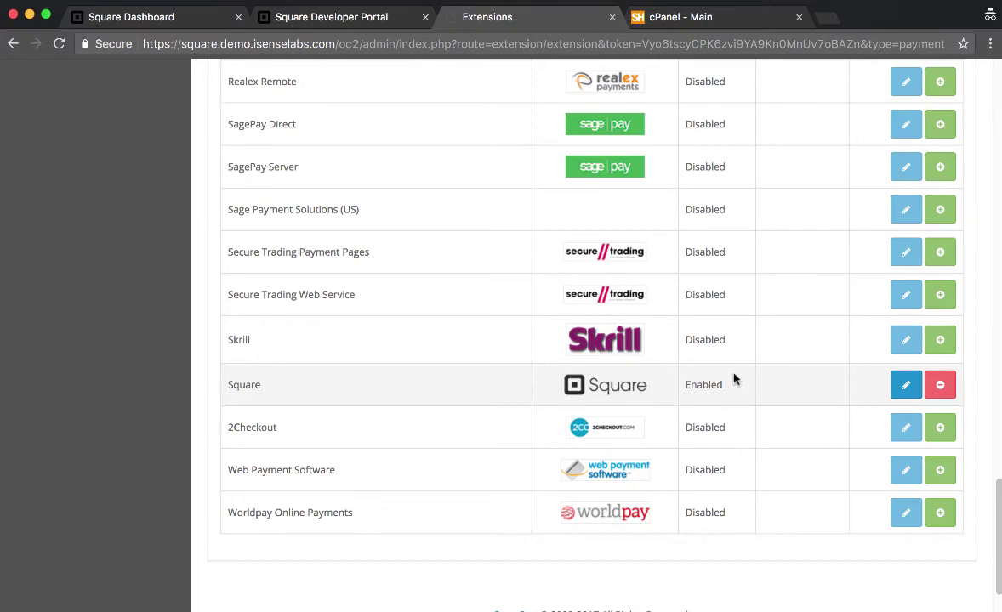
click(711, 20)
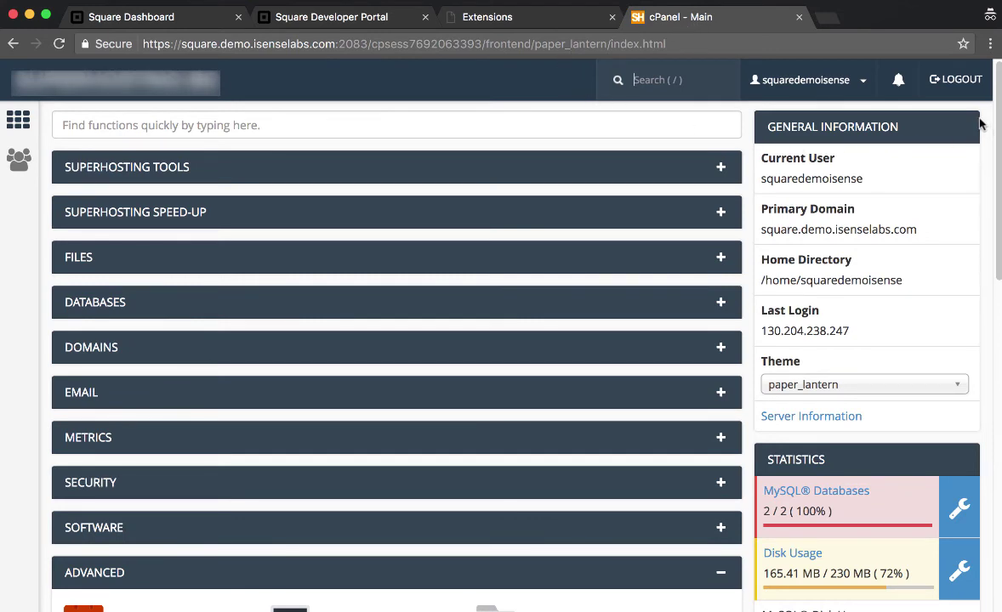
Go to cPanel's Advanced > Cron Jobs page
scroll(1000, 176, down, 2)
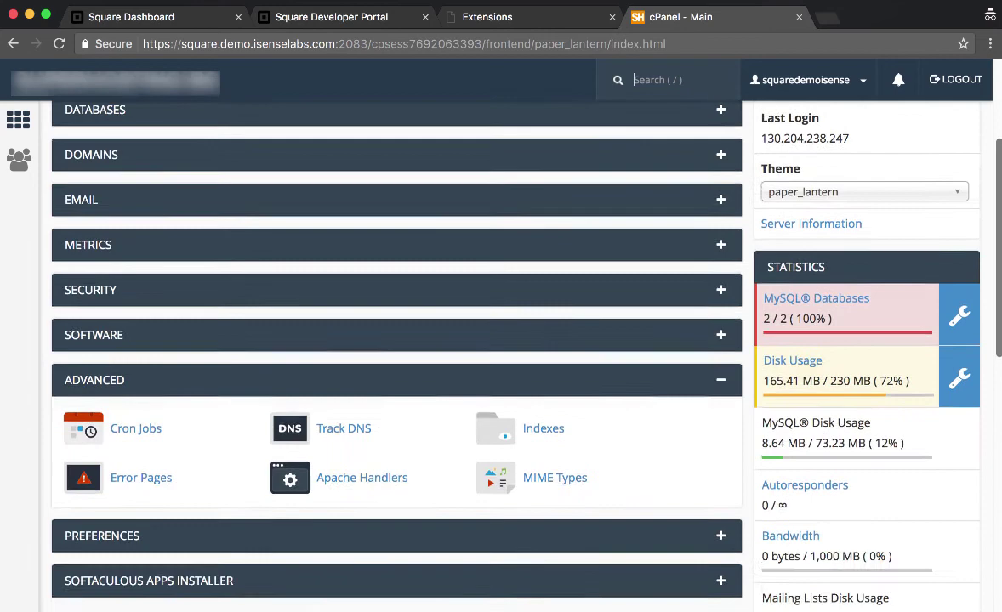
scroll(396, 340, down, 3)
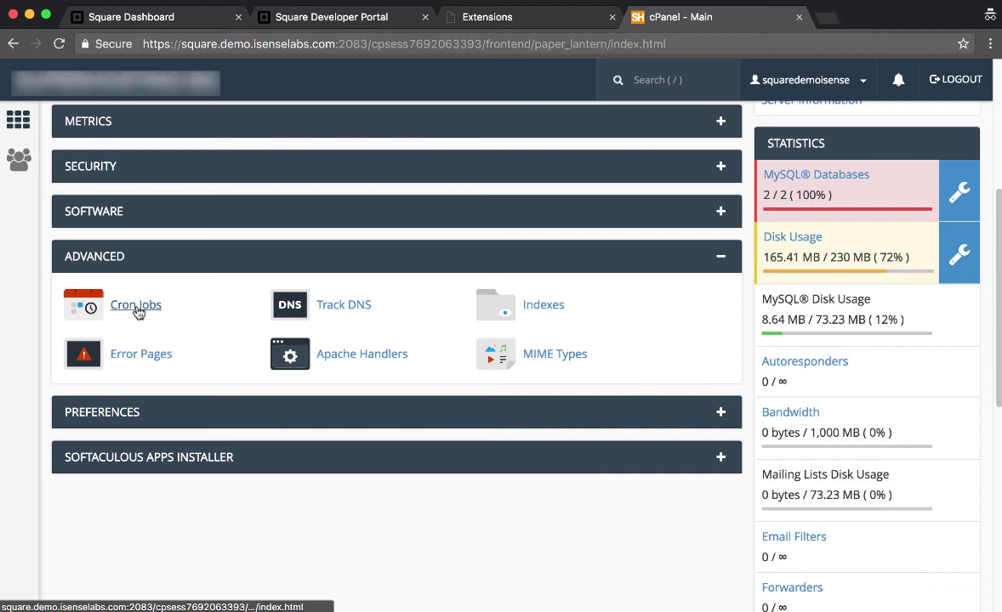
click(136, 308)
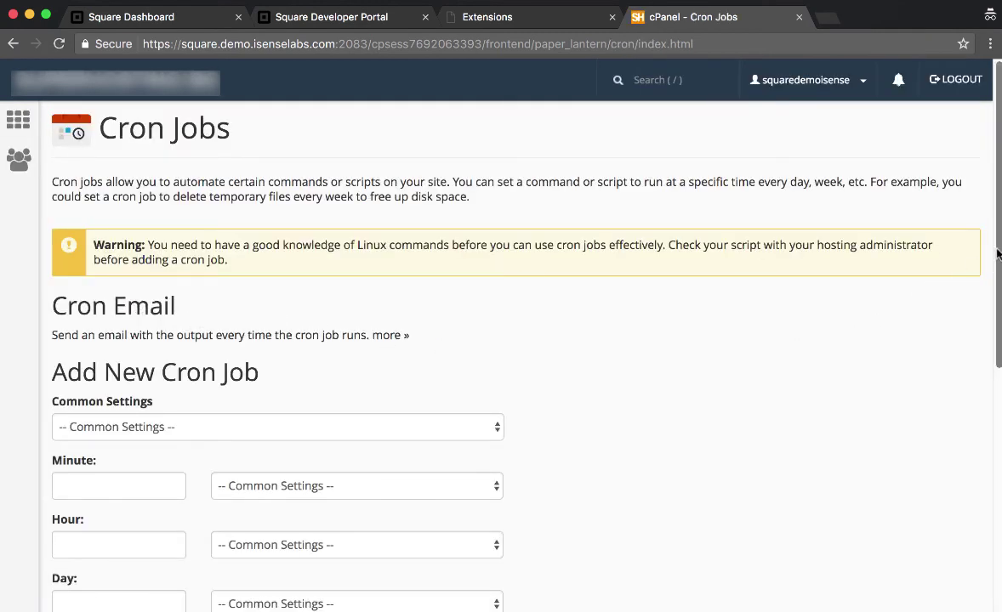
drag(998, 253, 1001, 367)
scroll(1000, 368, down, 1)
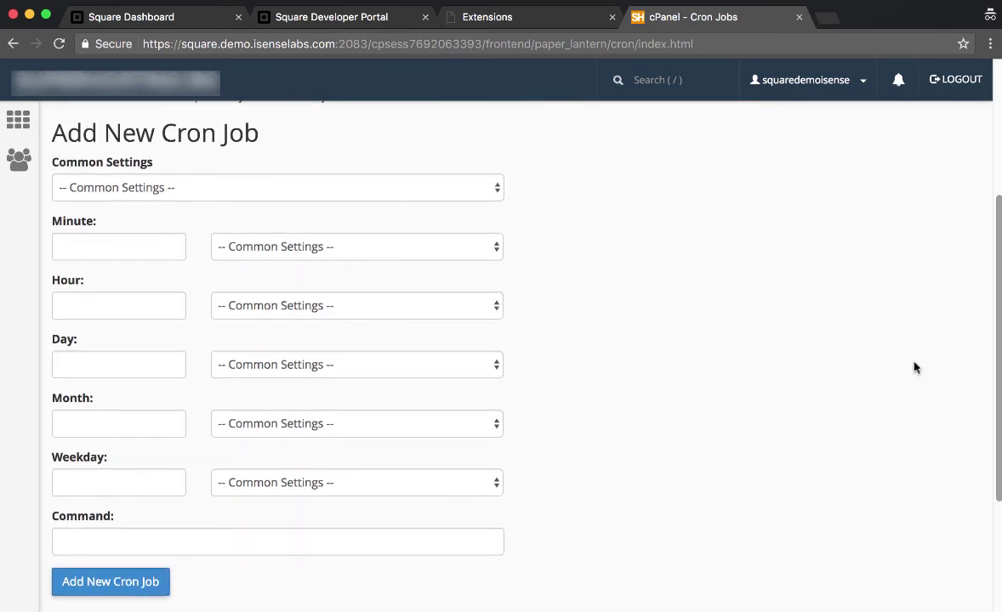
Choose the Once Per Day (0 0 * * *) schedule for the new cron job, then return to OpenCart's extensions list
click(125, 196)
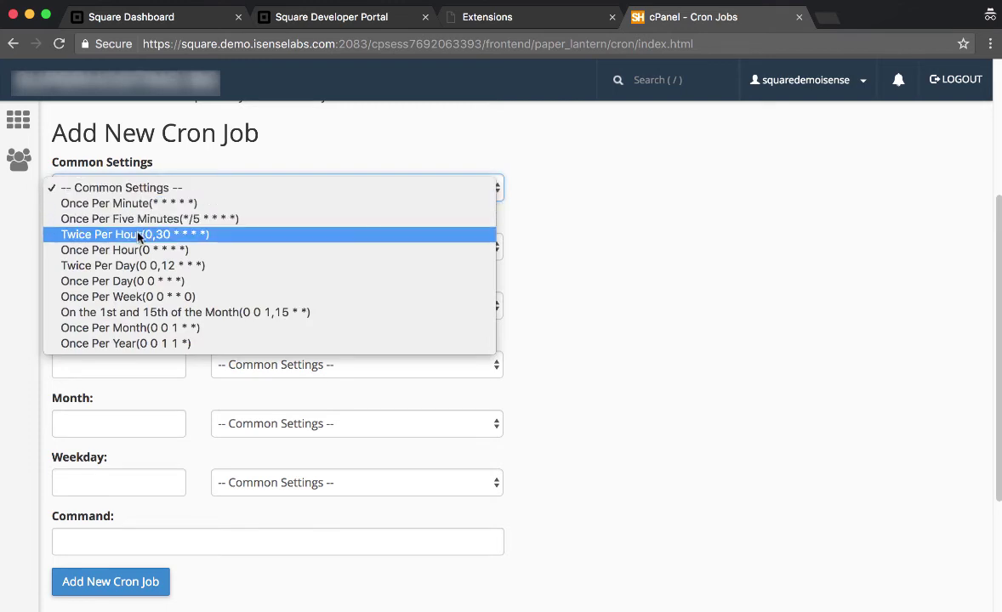
click(142, 284)
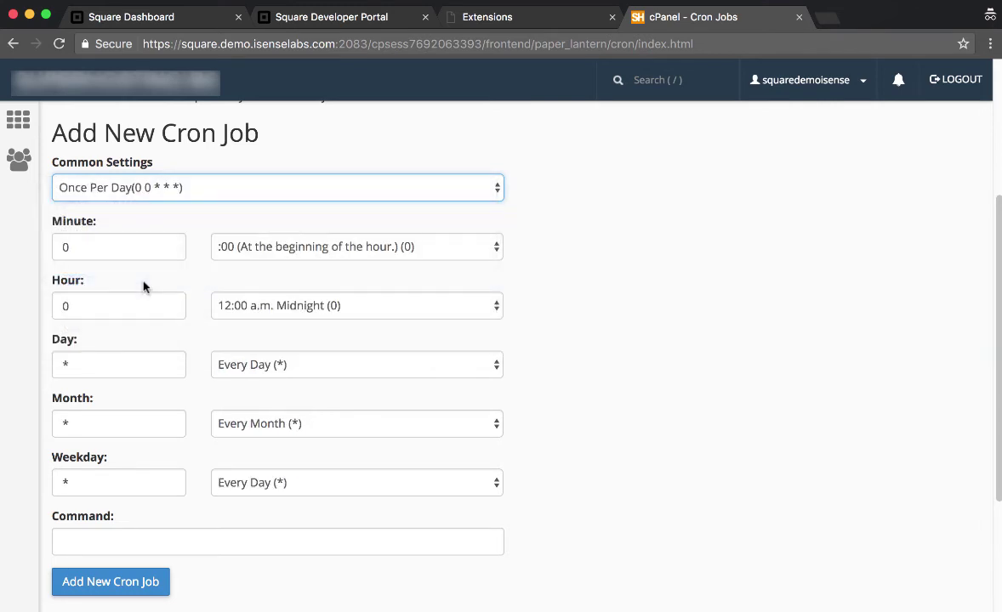
click(173, 541)
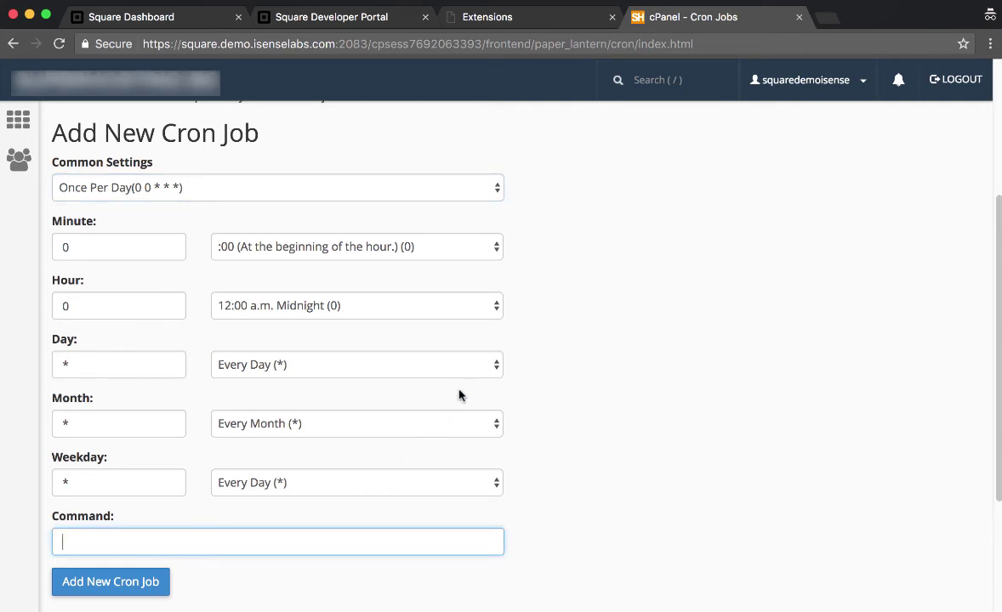
click(535, 26)
drag(595, 212, 742, 345)
Copy the Method #1 CRON Task command from the Square extension settings into the clipboard
click(795, 426)
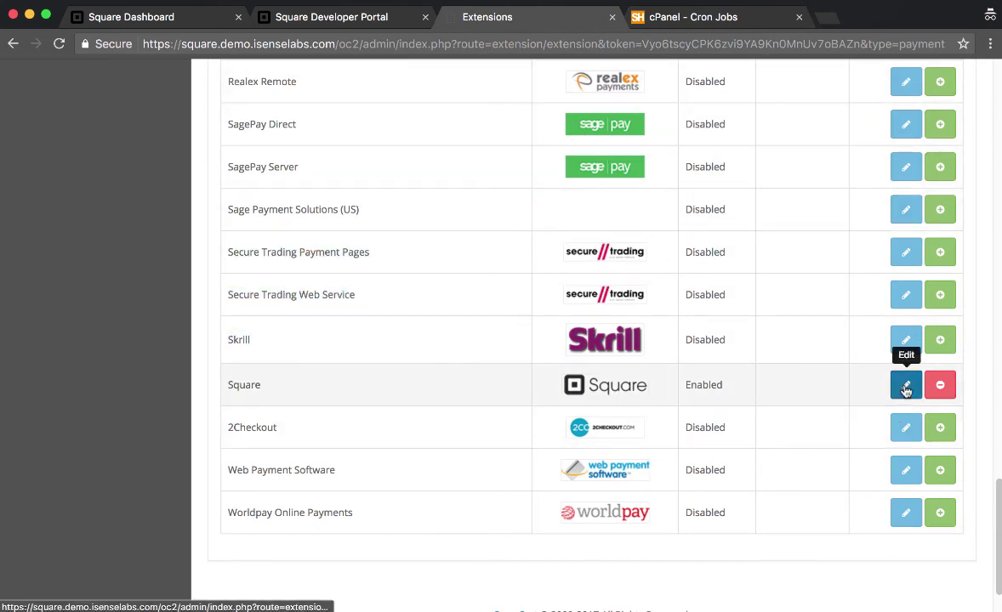
click(906, 388)
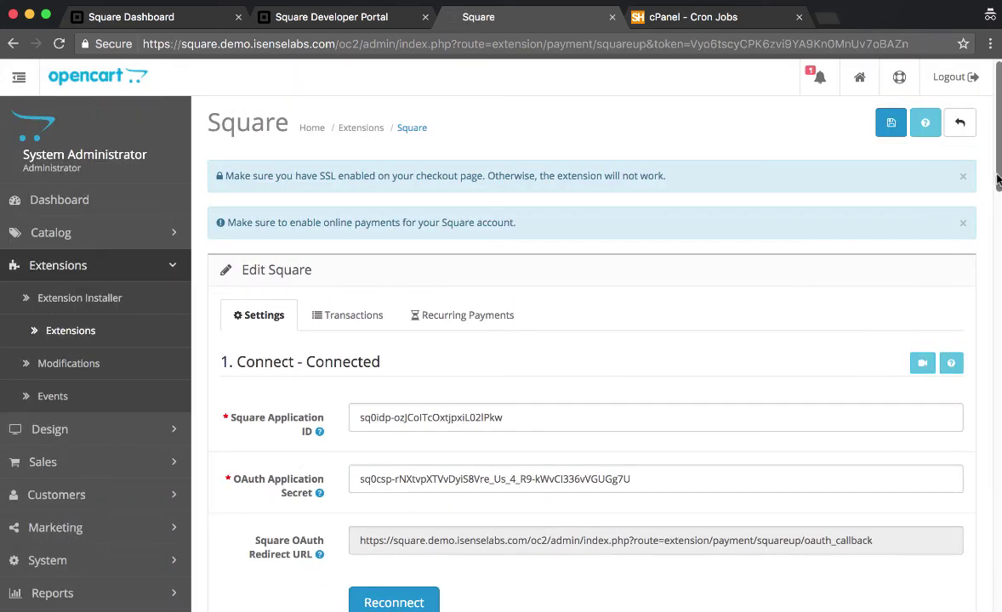
drag(997, 182, 985, 295)
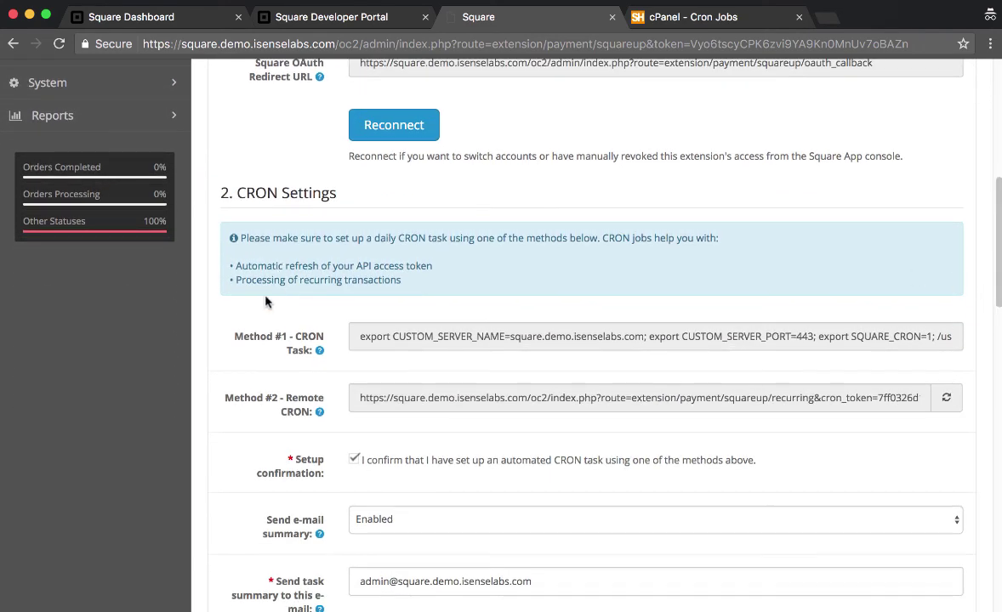
mouse_move(220, 313)
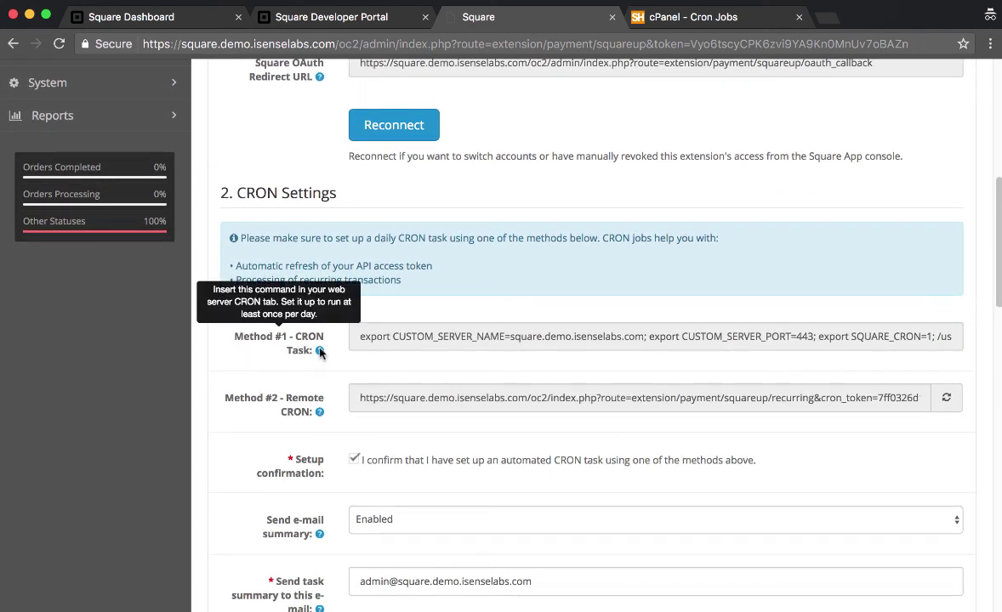
click(447, 338)
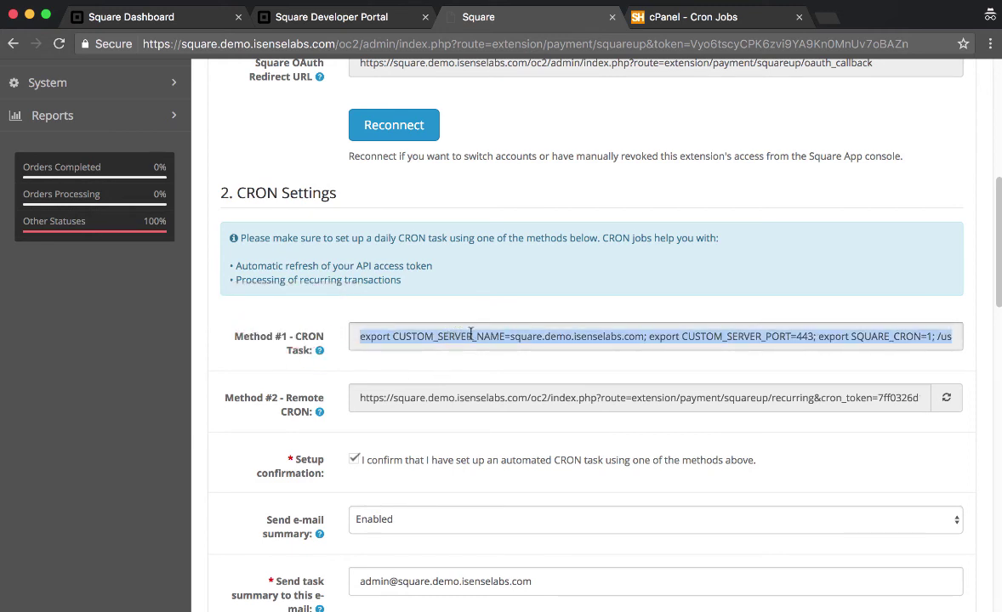
right_click(470, 333)
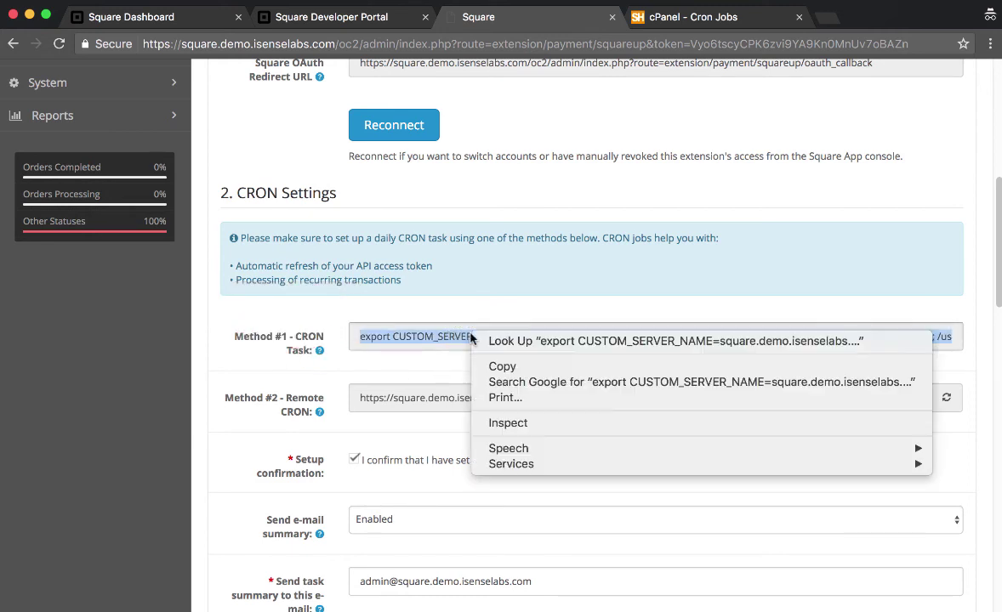
click(501, 368)
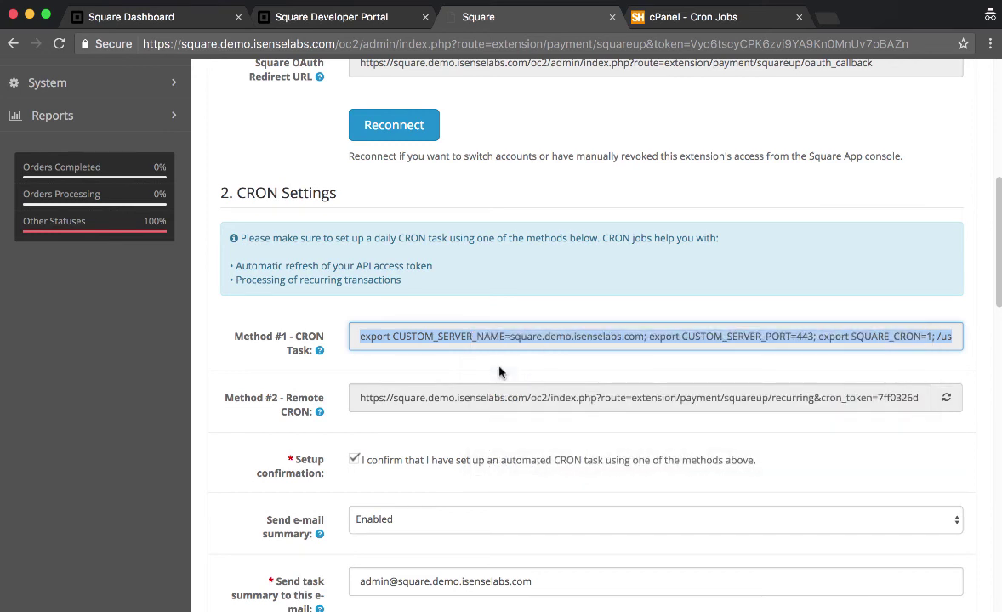
click(681, 17)
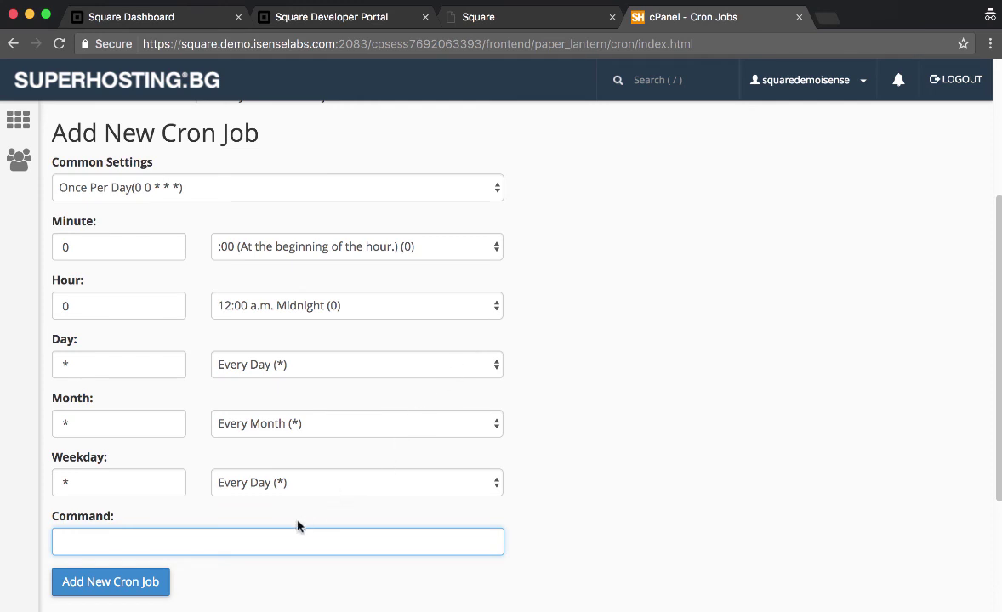
Paste the Square cron.php command and add the daily 0 0 * * * cron job
right_click(262, 542)
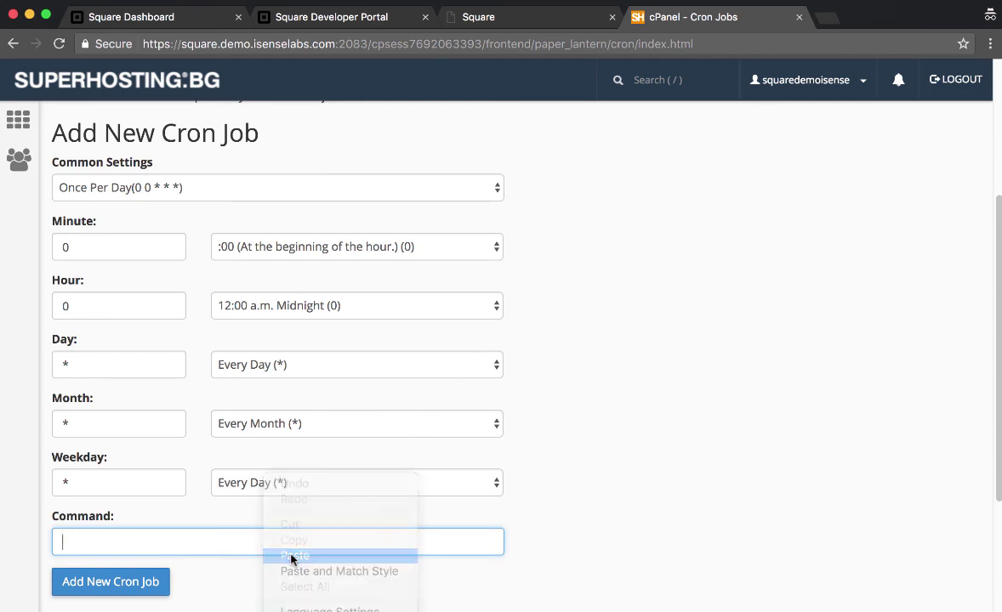
click(293, 557)
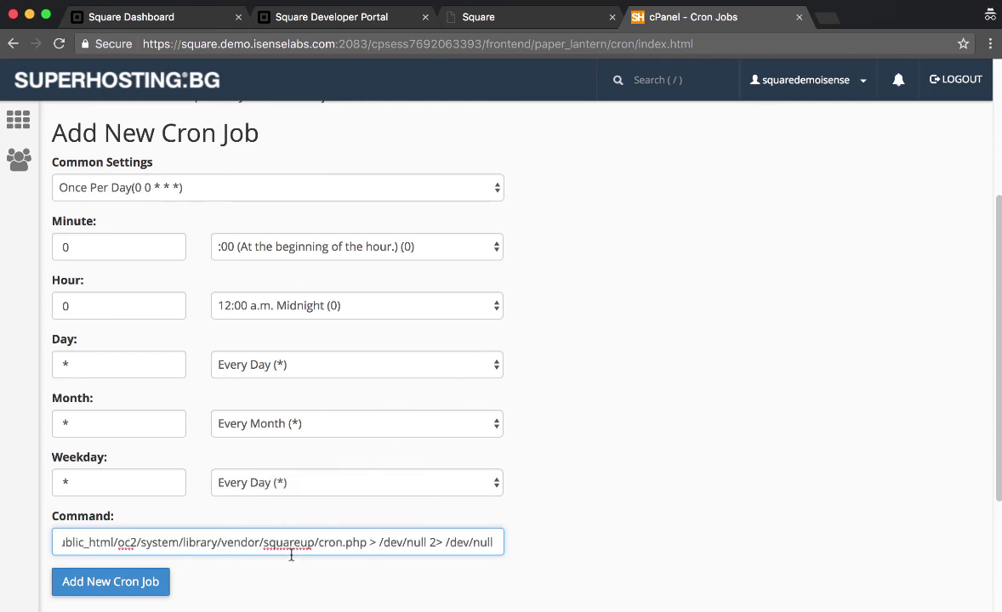
click(123, 583)
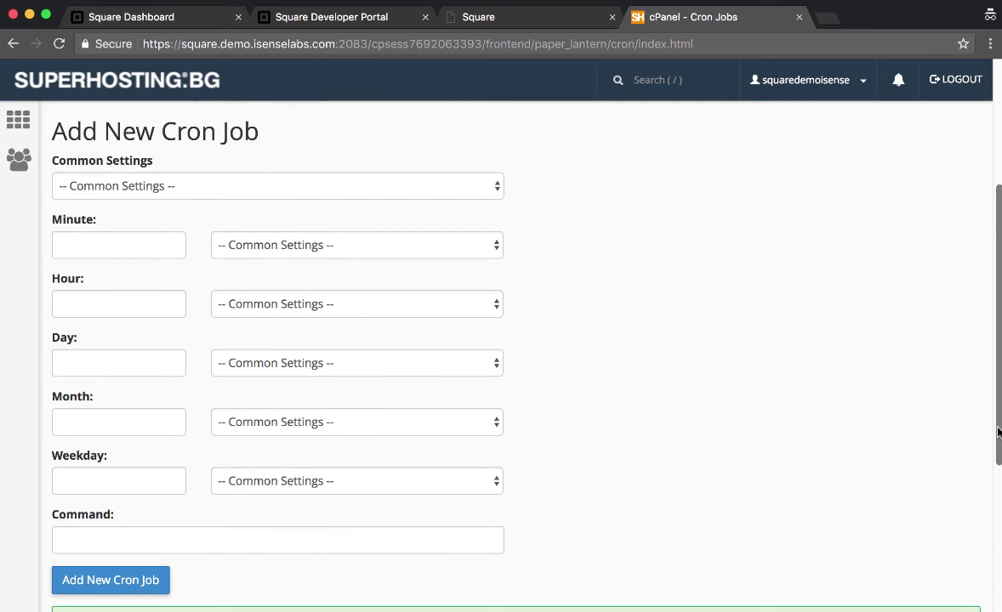
drag(998, 437, 944, 523)
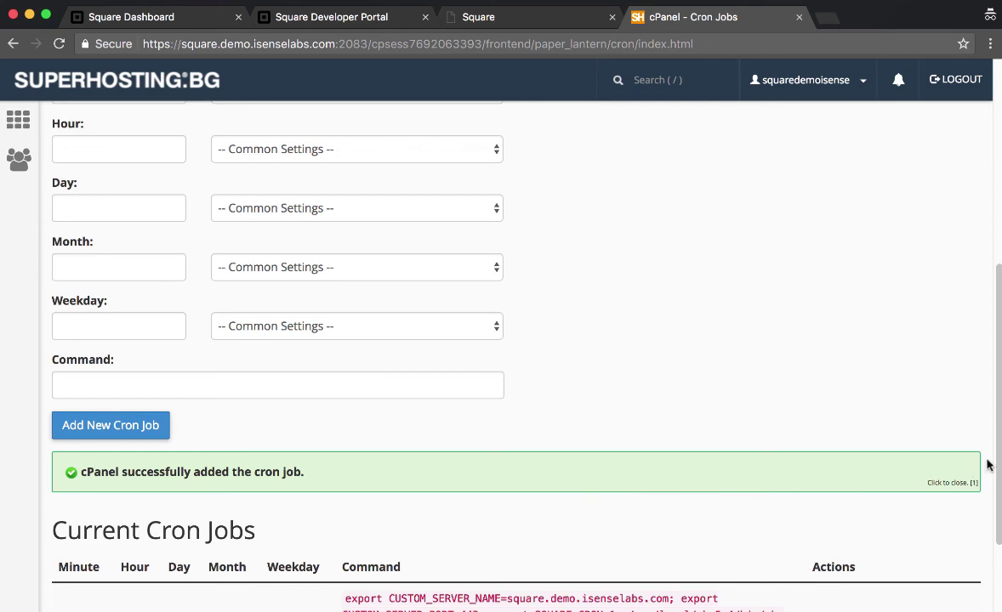
drag(999, 466, 1001, 481)
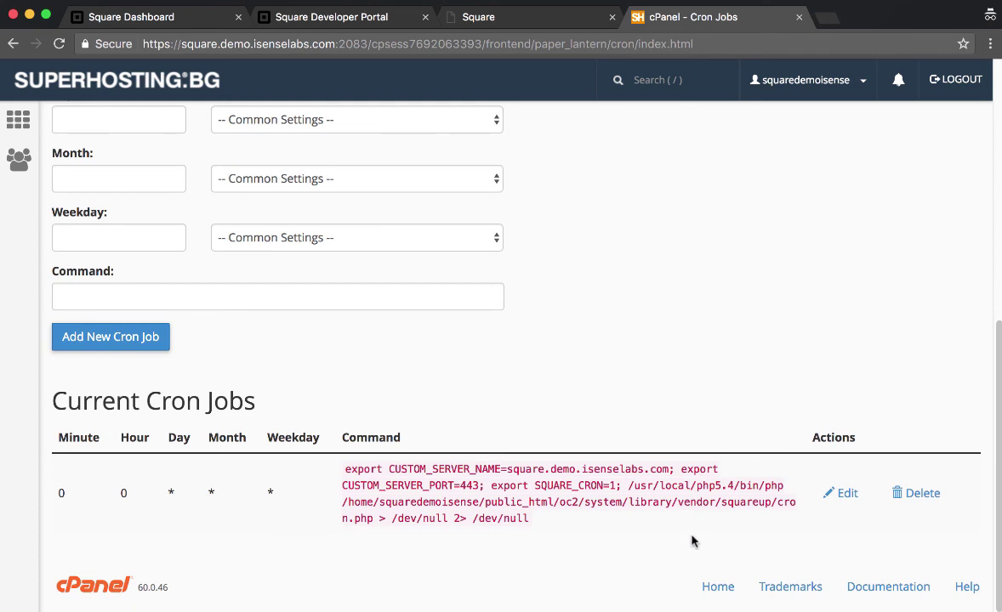
Return to the Square extension's CRON Settings and deselect the CRON command
click(514, 20)
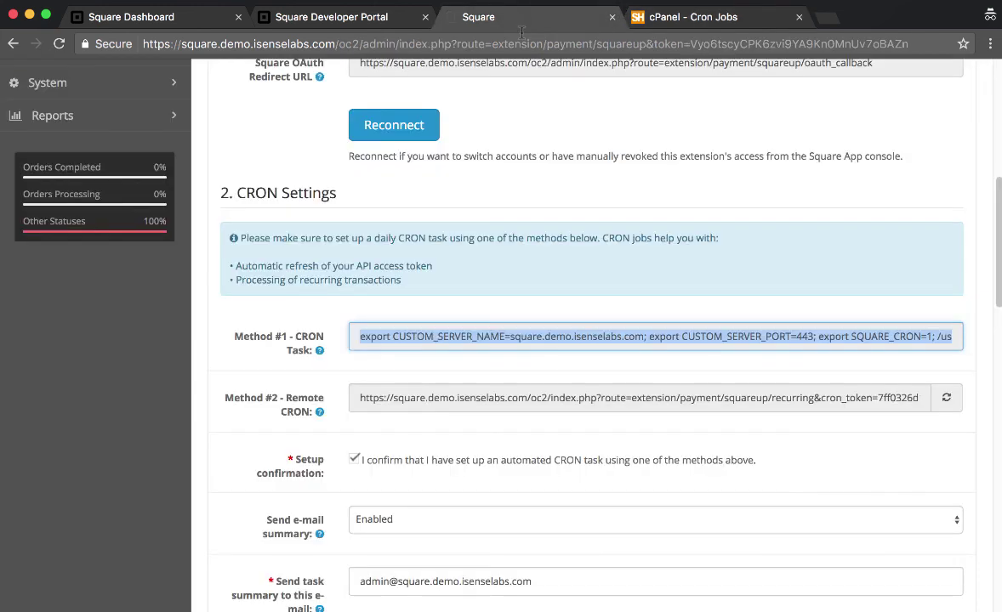
click(582, 306)
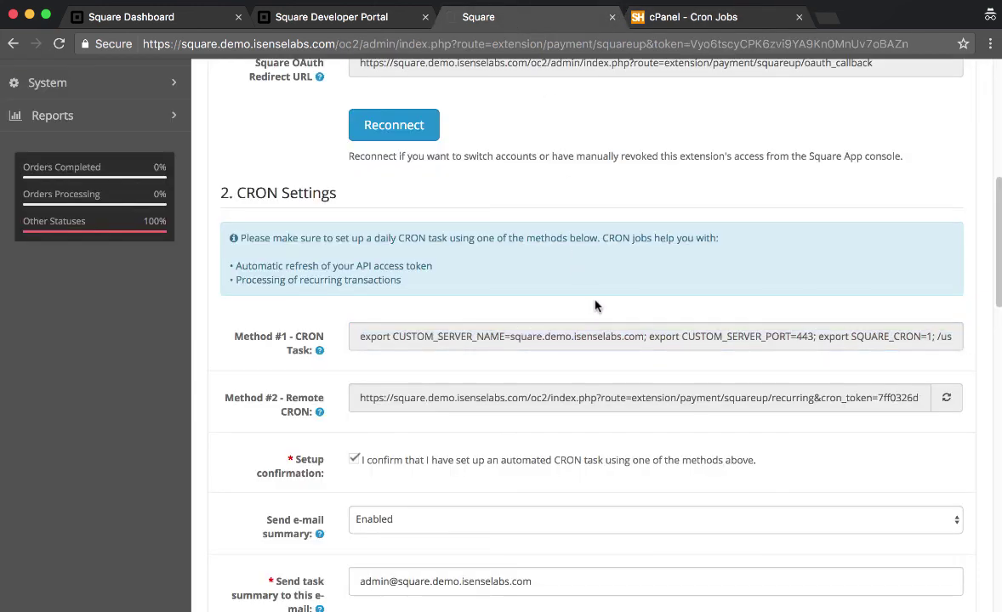